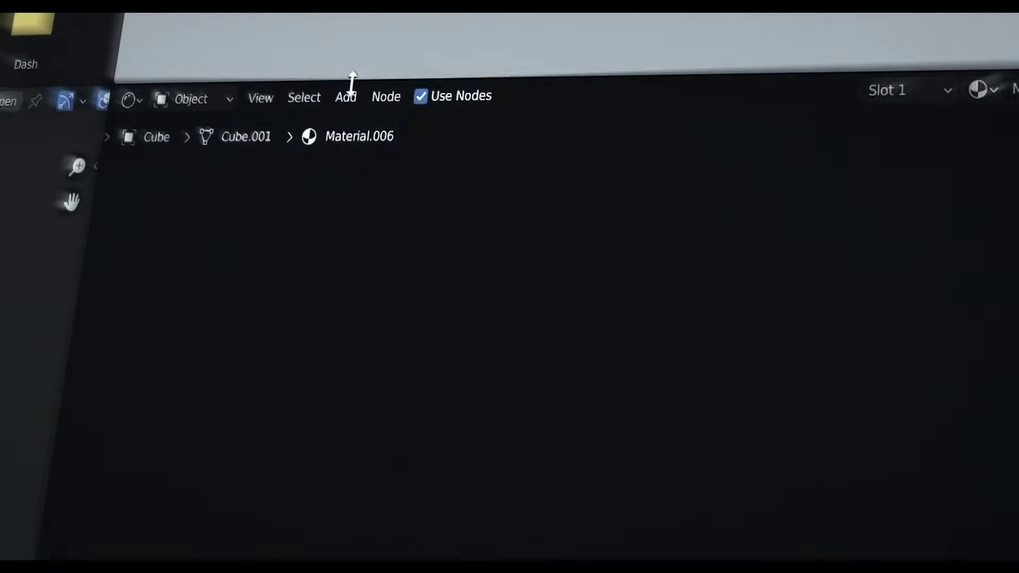
Browse the Shaders Plus menu's Principled Plus, Glass Plus and preset submenus in the Add list
click(345, 94)
mouse_move(255, 377)
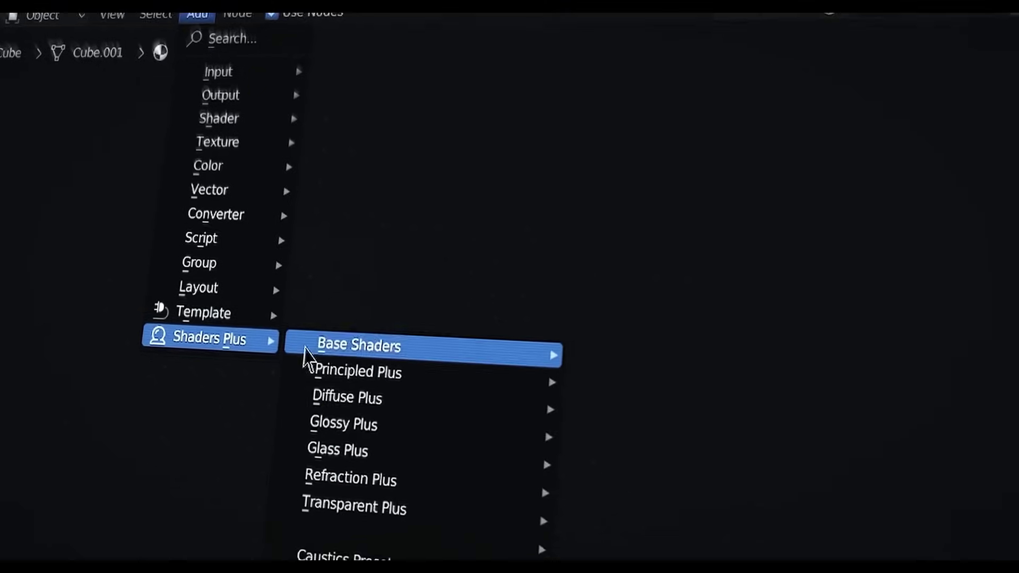
mouse_move(577, 426)
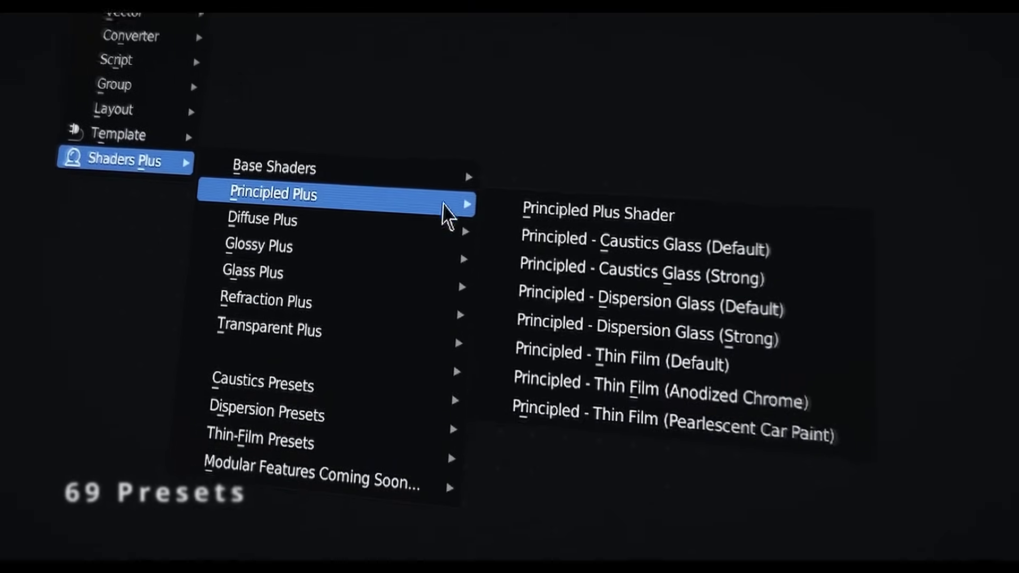
mouse_move(463, 289)
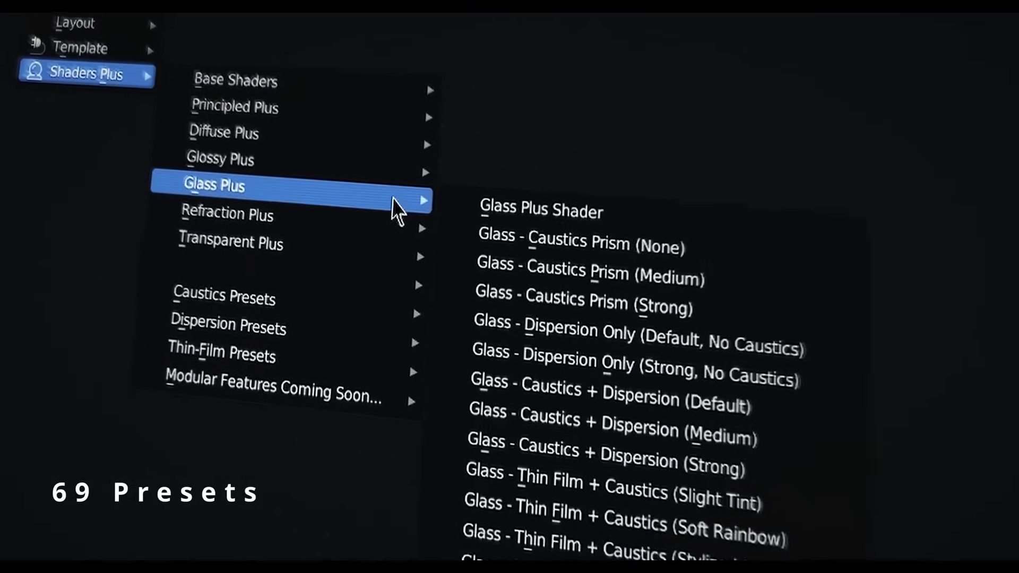
mouse_move(382, 269)
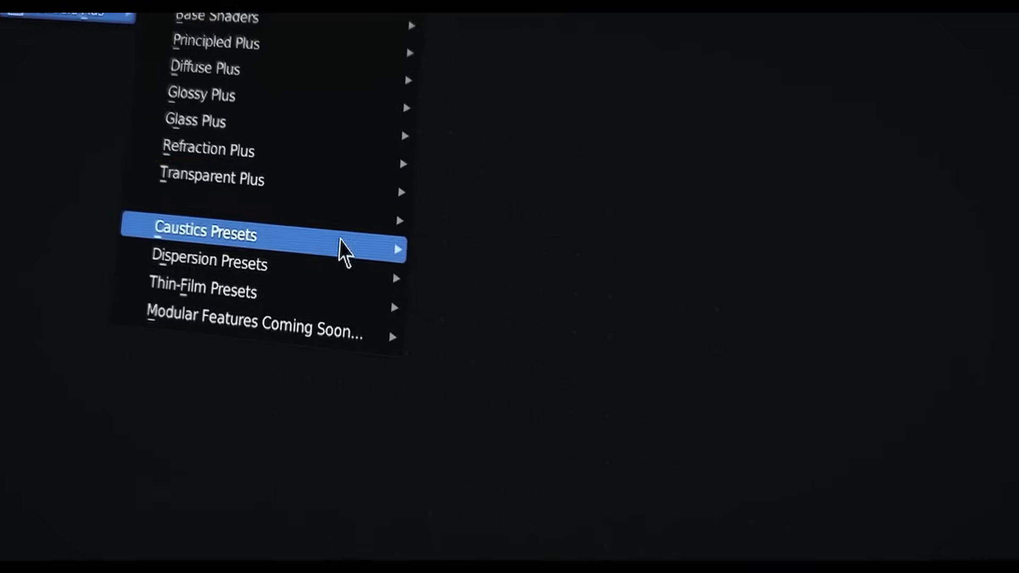
mouse_move(312, 251)
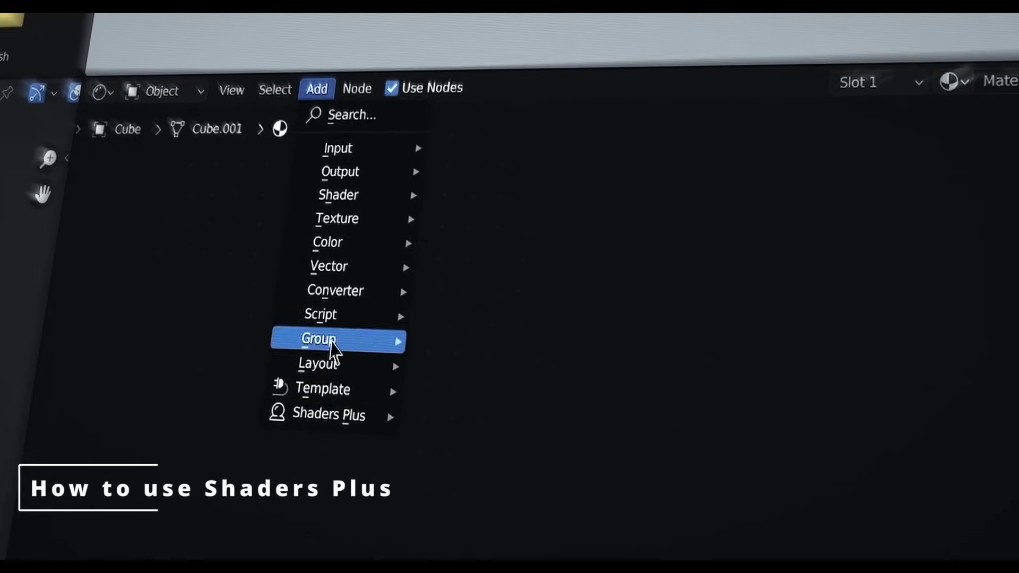
Browse the Glass Plus presets under Add > Shaders Plus
mouse_move(393, 456)
mouse_move(684, 473)
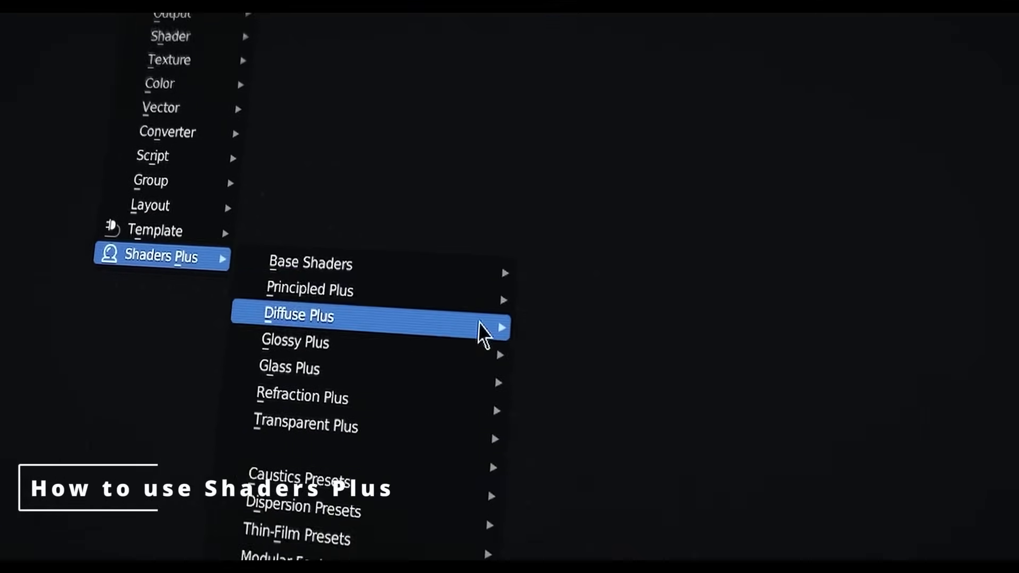
mouse_move(496, 438)
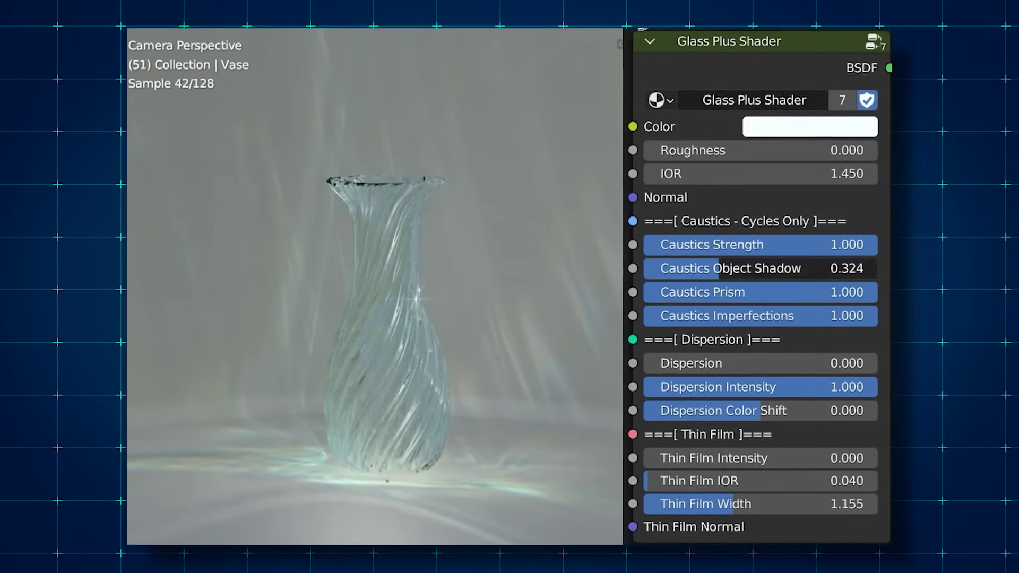
Lower the vase's Glass Plus Caustics Object Shadow to 0.000
drag(719, 268, 641, 268)
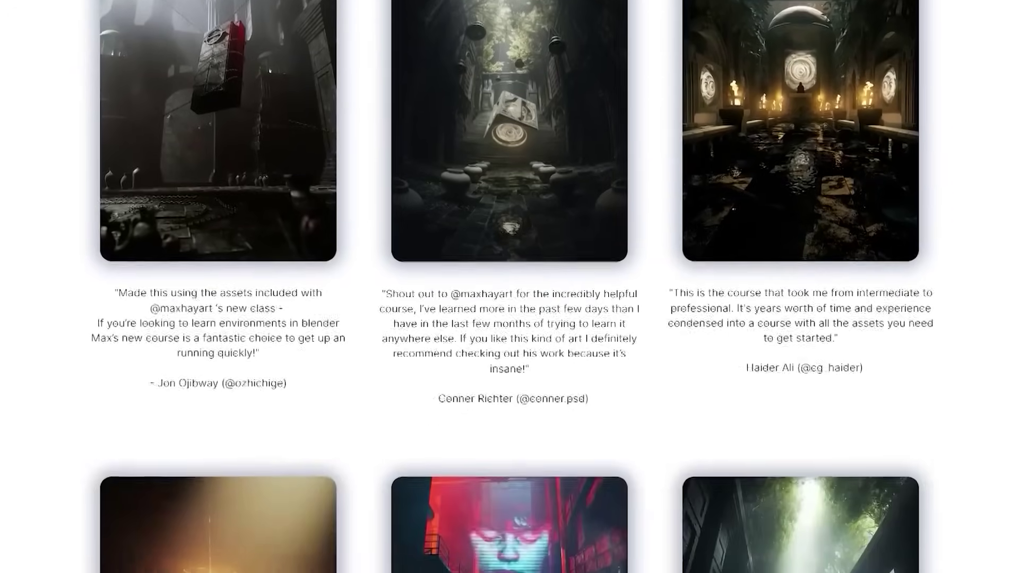
scroll(509, 286, down, 5)
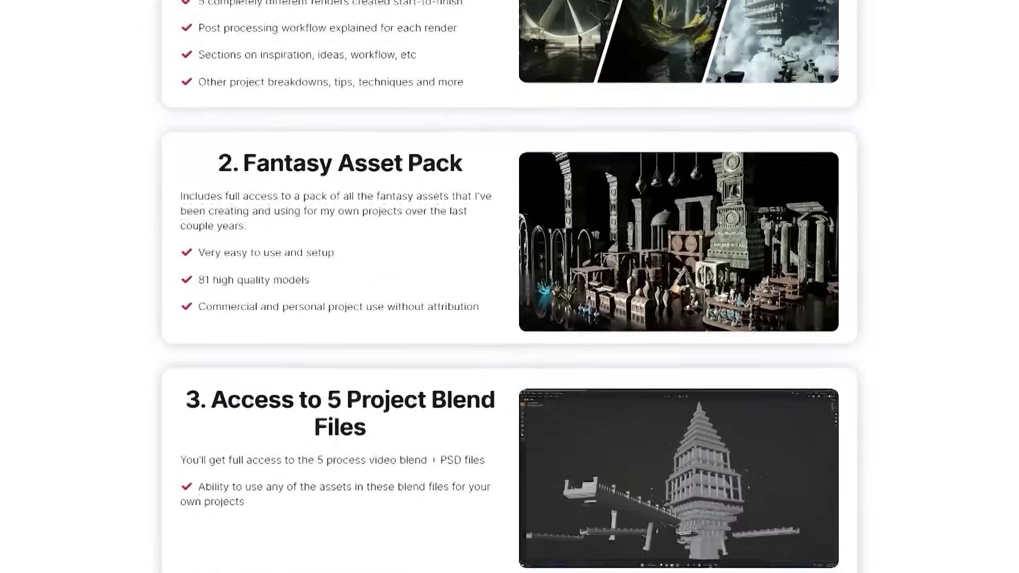
Scroll past the testimonials to asset pack sections 5–7 and the Discord section
scroll(509, 286, down, 10)
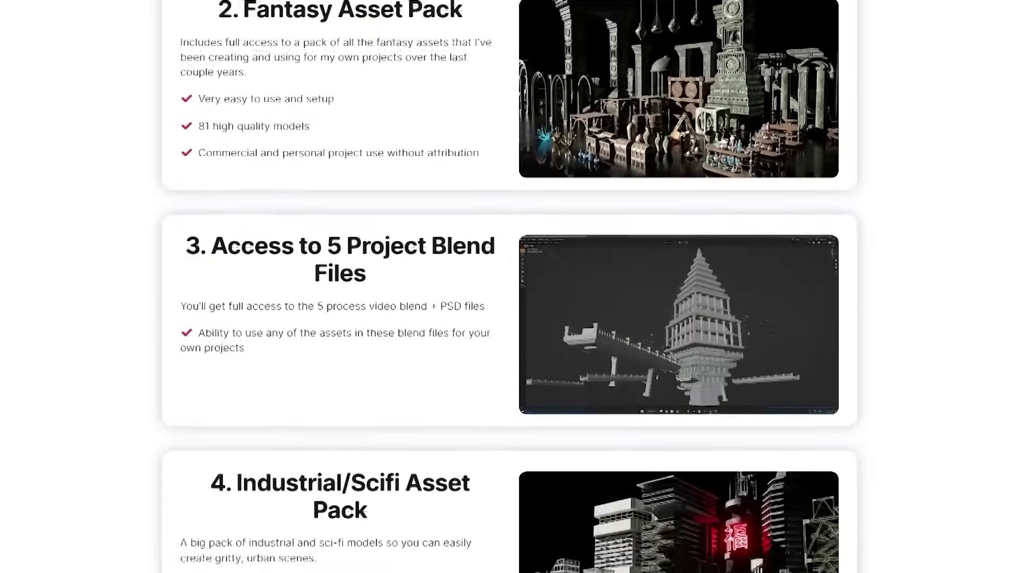
scroll(509, 286, down, 10)
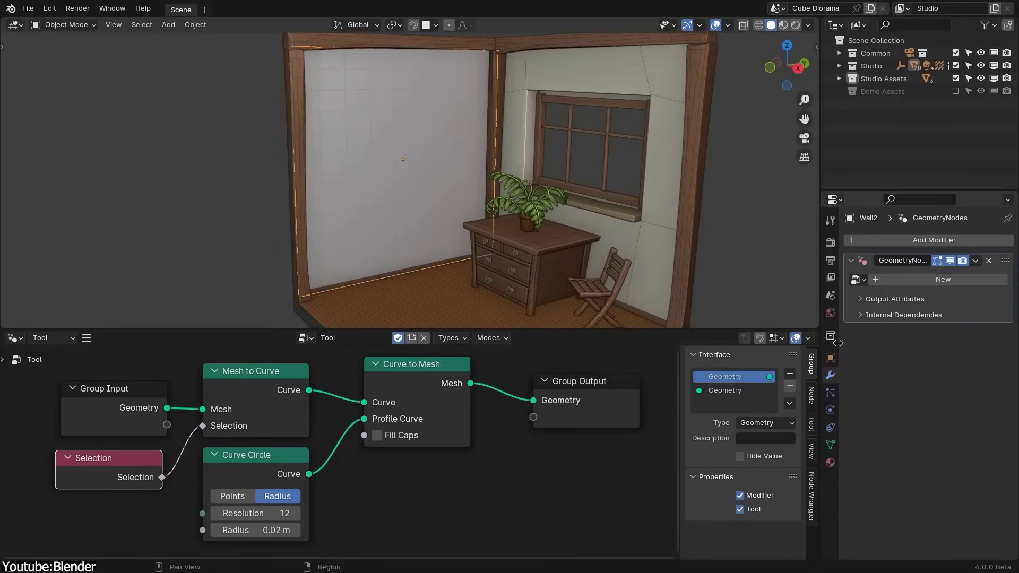
Apply the edge-tube node group to the wall and join in the original wall geometry
click(856, 279)
click(782, 302)
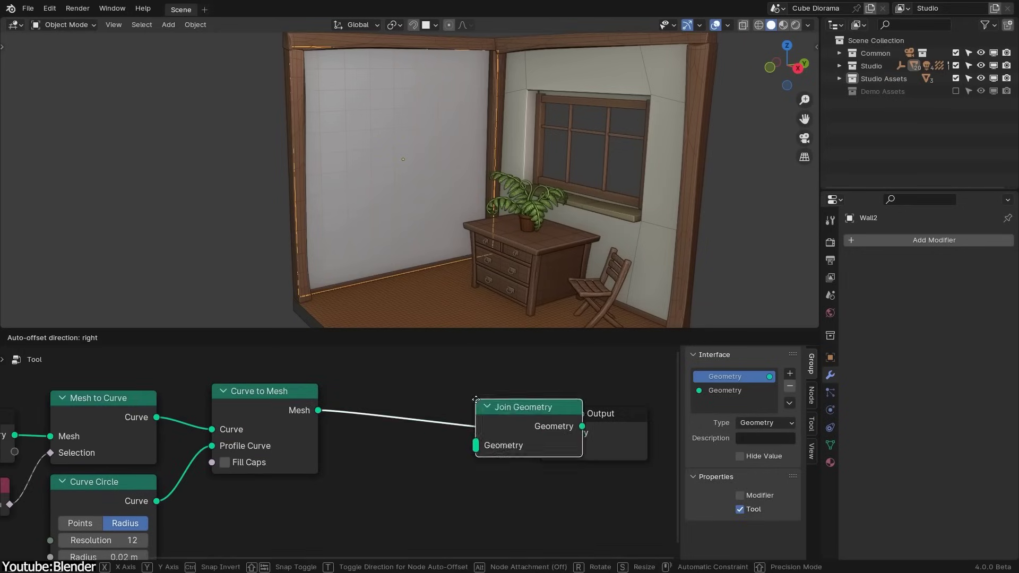
drag(110, 440, 367, 434)
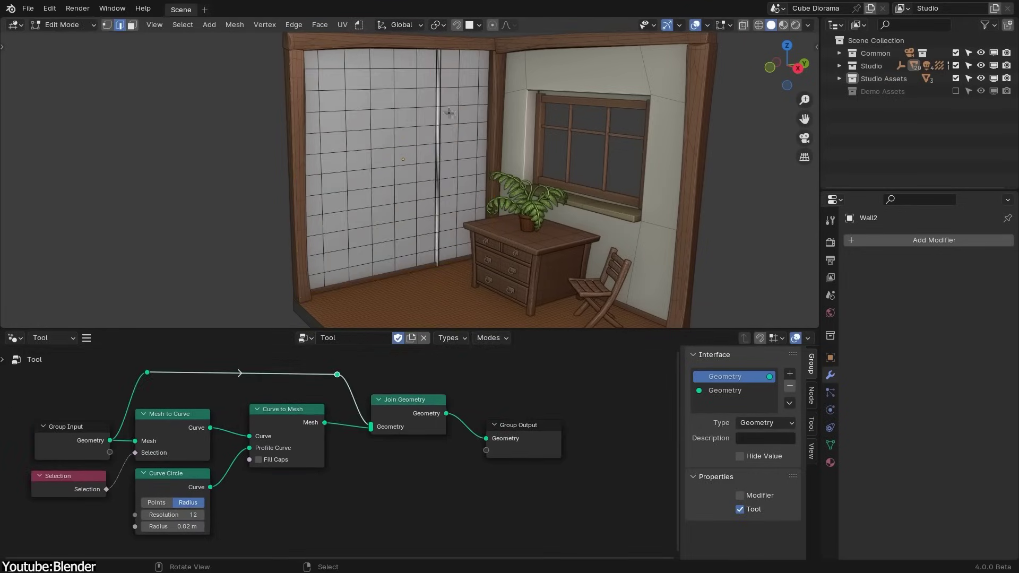
scroll(449, 113, up, 5)
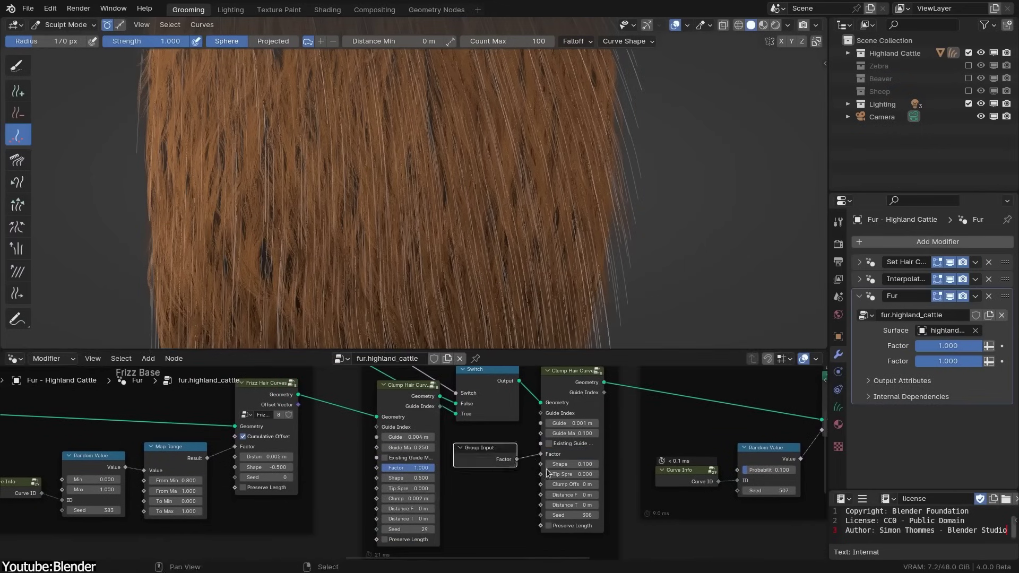
Expose the Curve Circle radius as a Radius group input socket
drag(541, 463, 506, 486)
text(Noise)
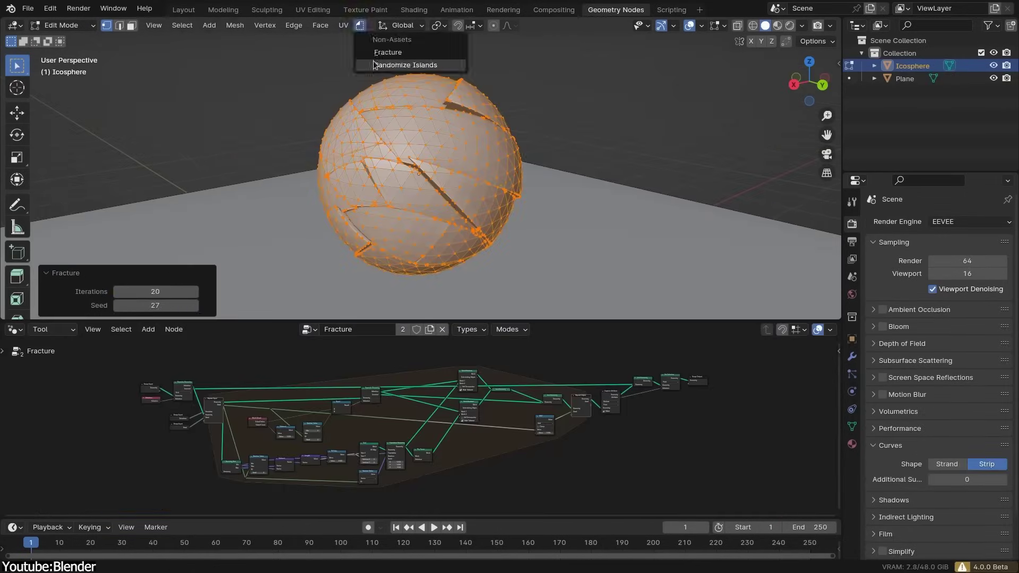
click(374, 64)
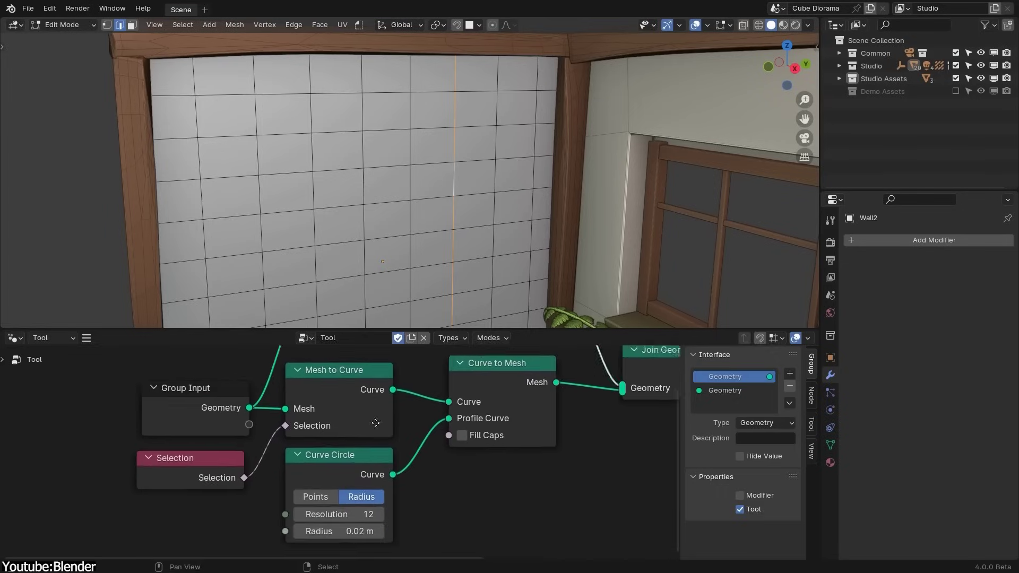
drag(287, 495, 210, 477)
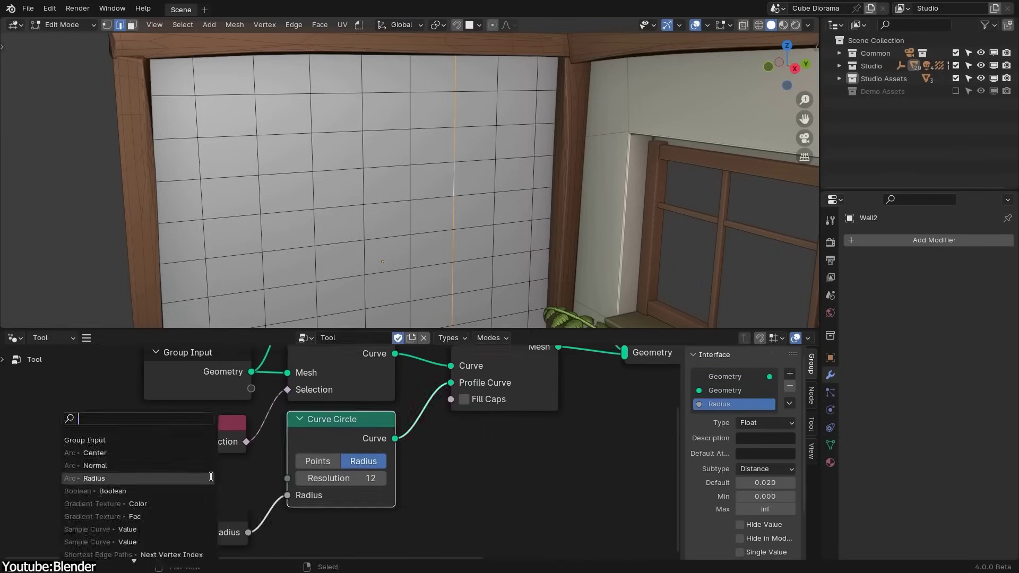
text(radius)
key(Return)
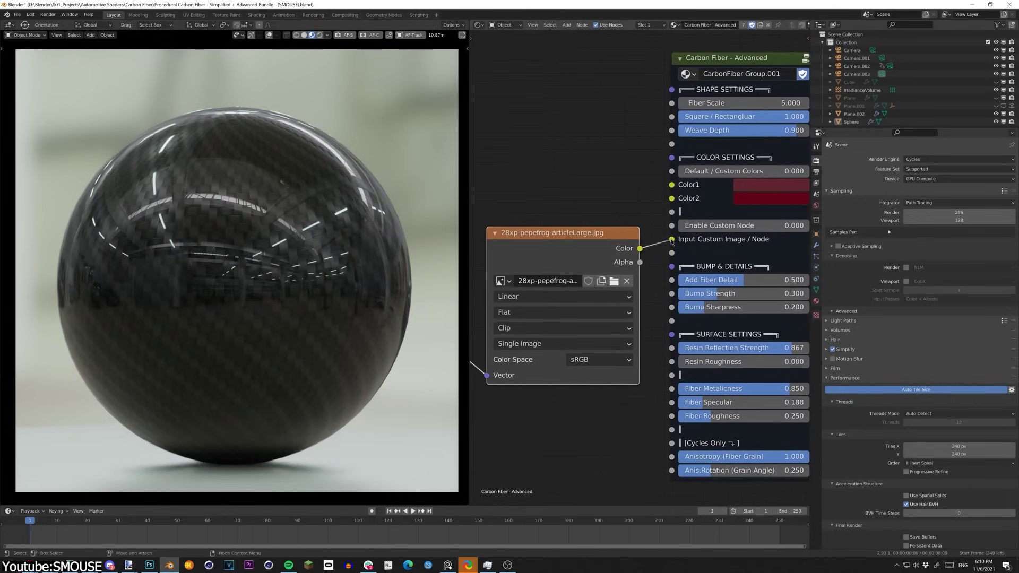
Set Enable Custom Node to 1.000 for the frog image and Color Correction Hue to 180
middle_drag(671, 242, 579, 237)
drag(653, 221, 710, 220)
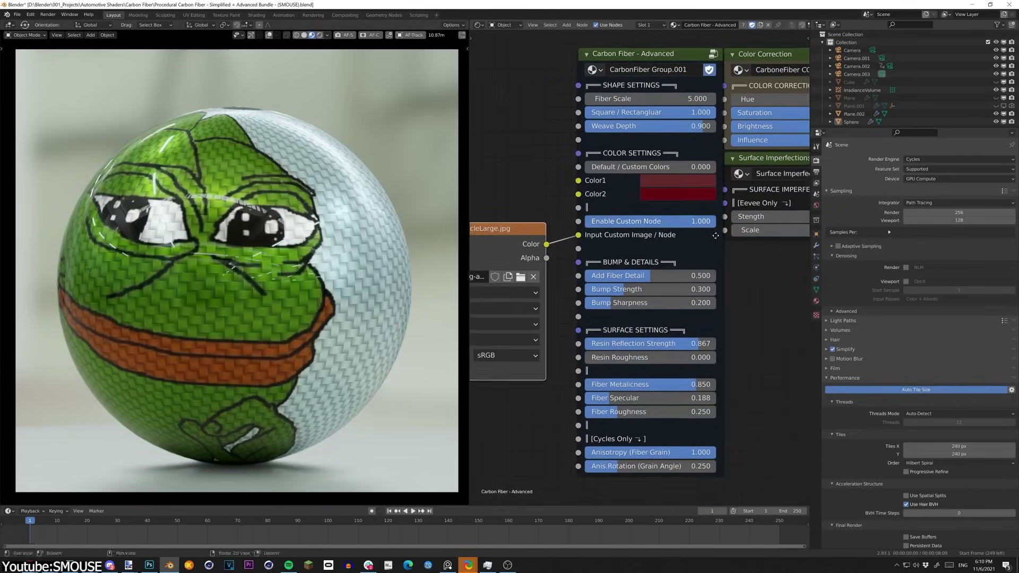
middle_drag(715, 235, 644, 265)
key(BackSpace)
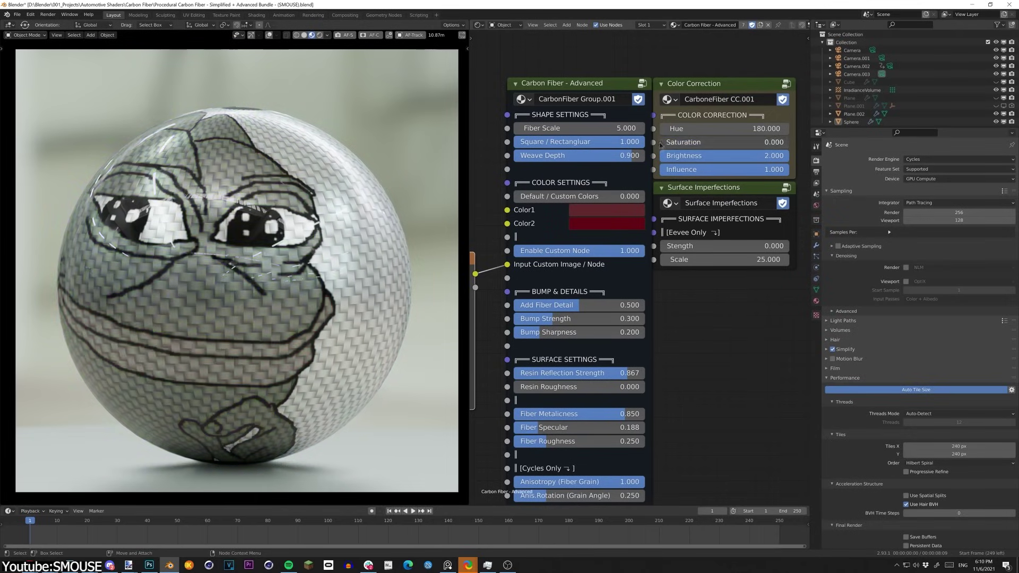
middle_drag(584, 265, 716, 246)
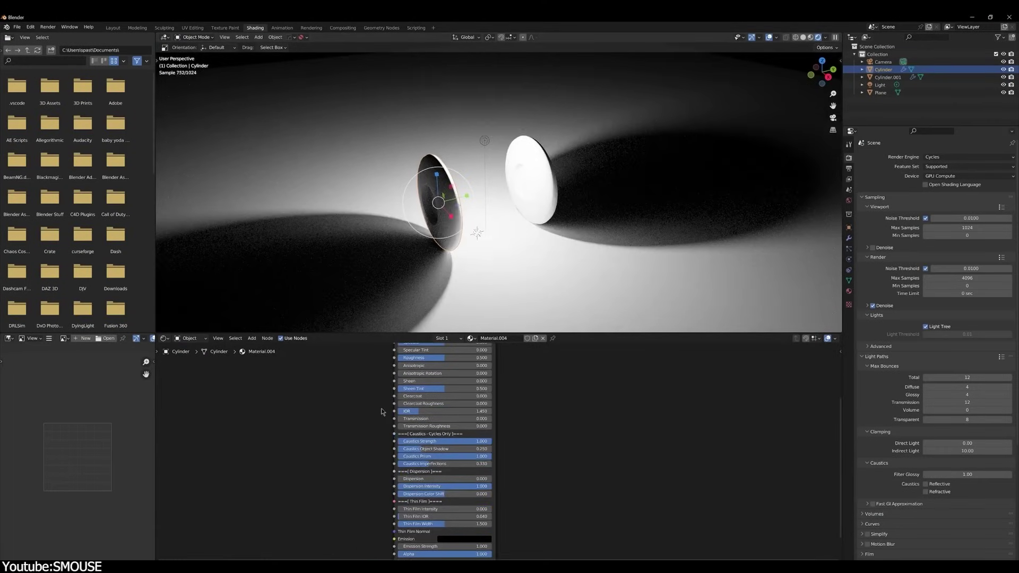
Set the lens Transmission to 1 and Caustics Object Shadow to 0.250
drag(403, 419, 490, 419)
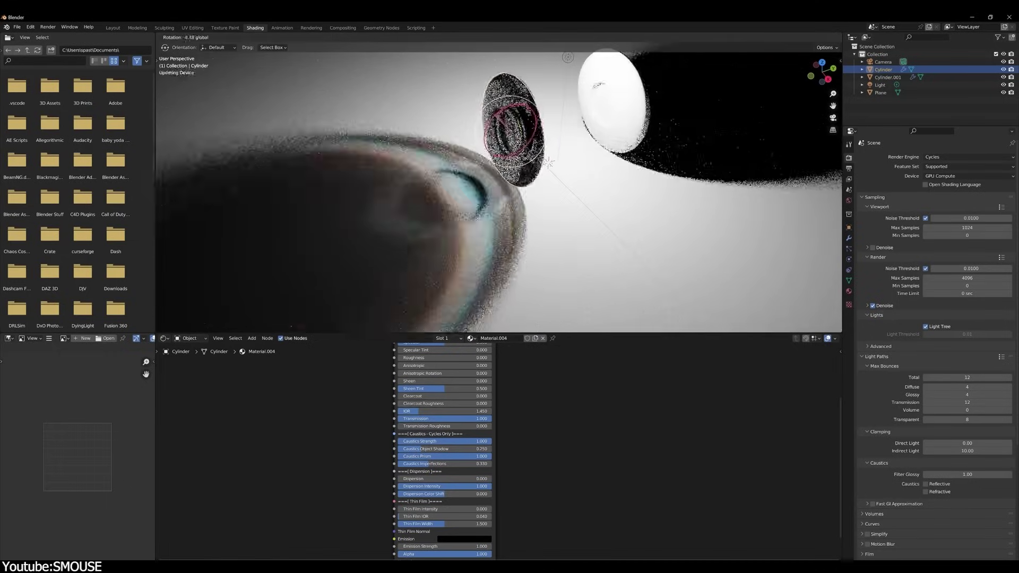
scroll(421, 425, up, 5)
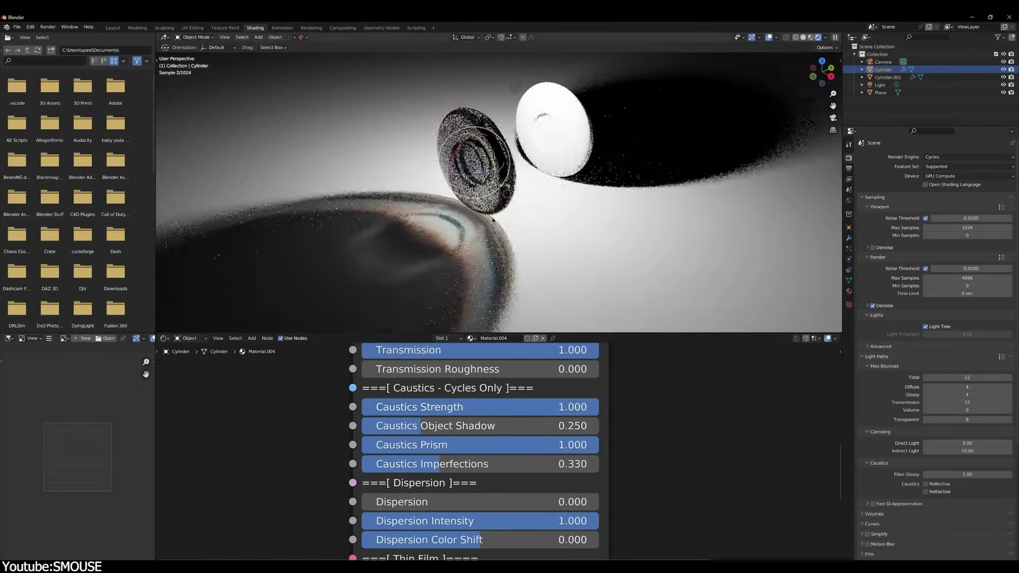
drag(423, 426, 363, 426)
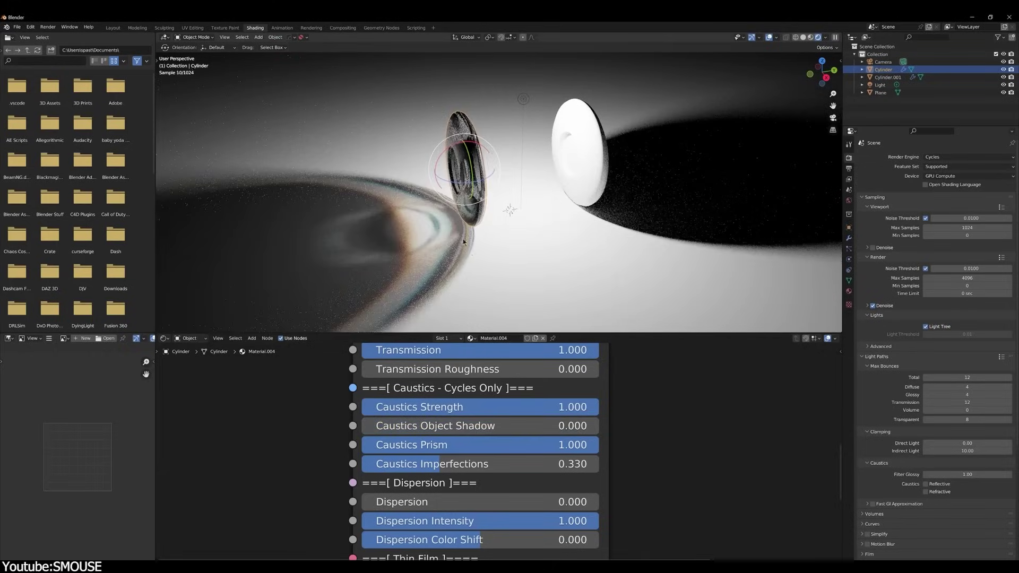
key(ctrl+z)
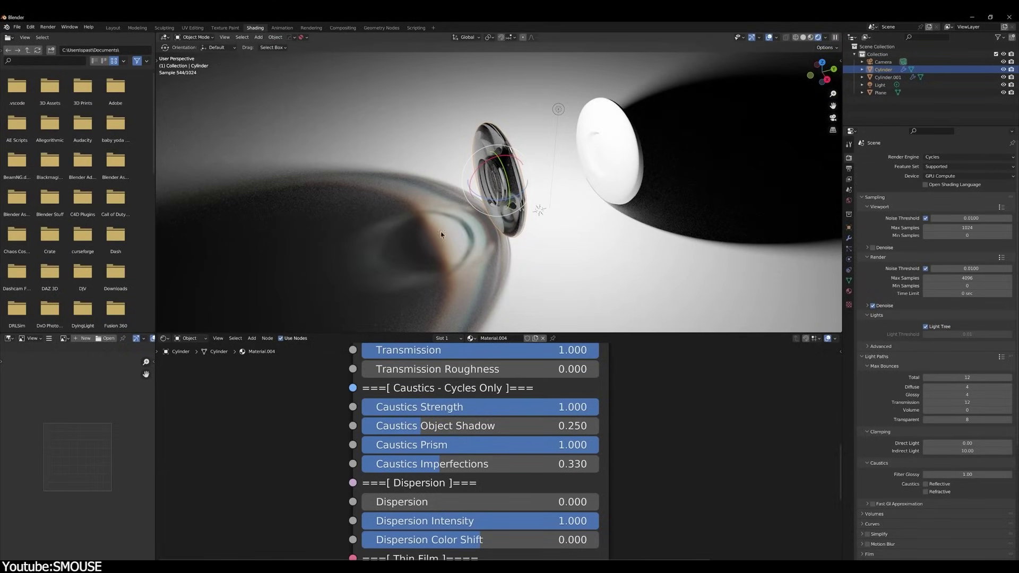
Keep Caustics Strength at 1, test Prism, and set caustic Imperfections to 0
drag(575, 445, 363, 444)
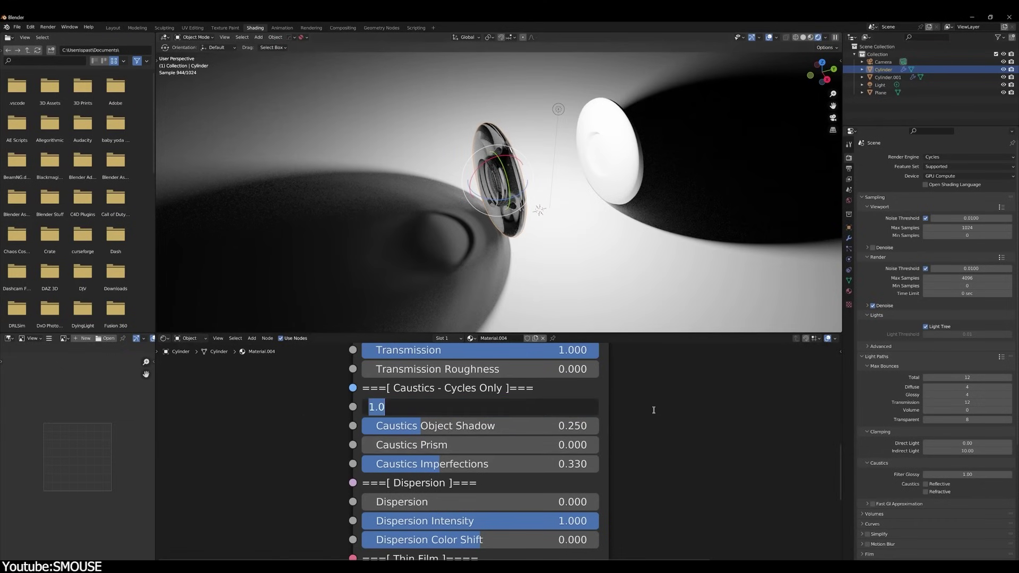
key(ctrl+z)
key(ctrl+z)
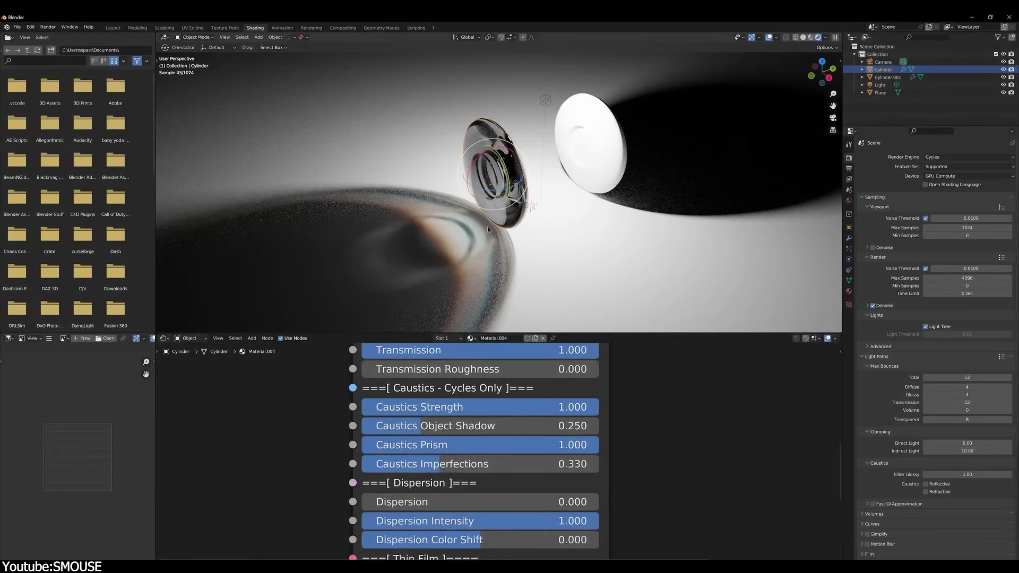
scroll(452, 246, up, 6)
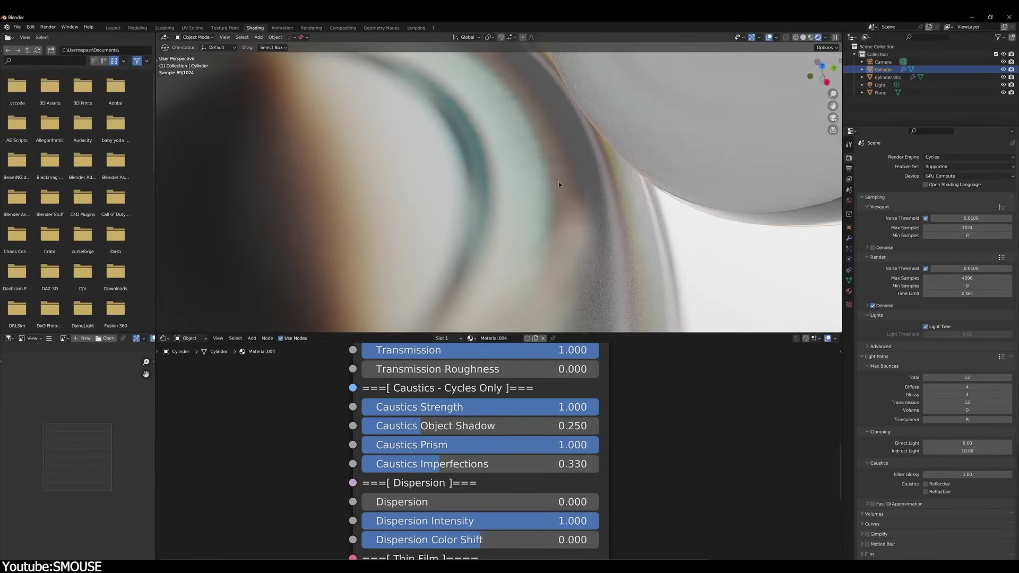
drag(450, 464, 541, 465)
middle_drag(525, 173, 480, 237)
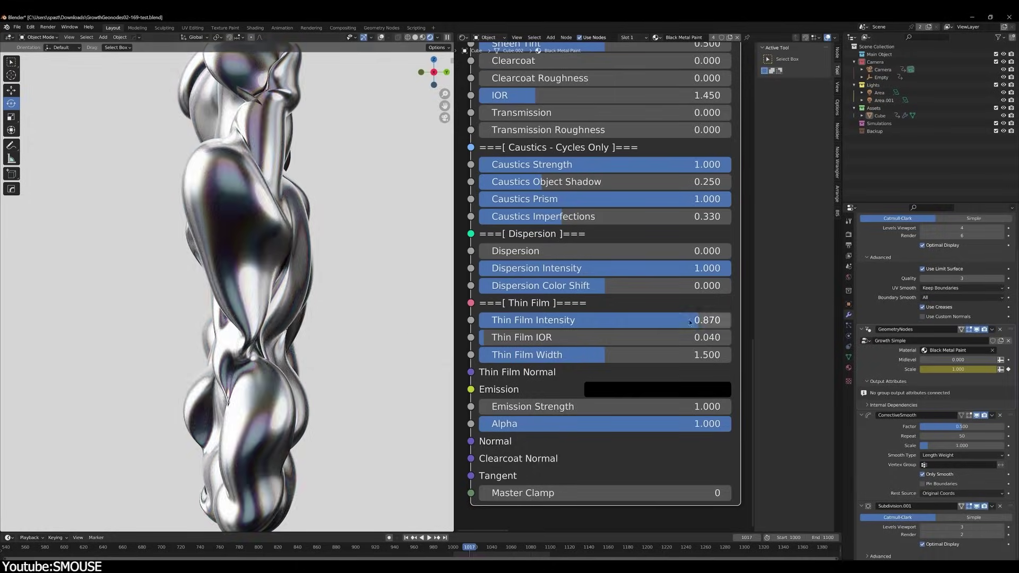
Raise the twisted form's Thin Film IOR to shift its iridescent sheen toward cyan
scroll(523, 337, up, 1)
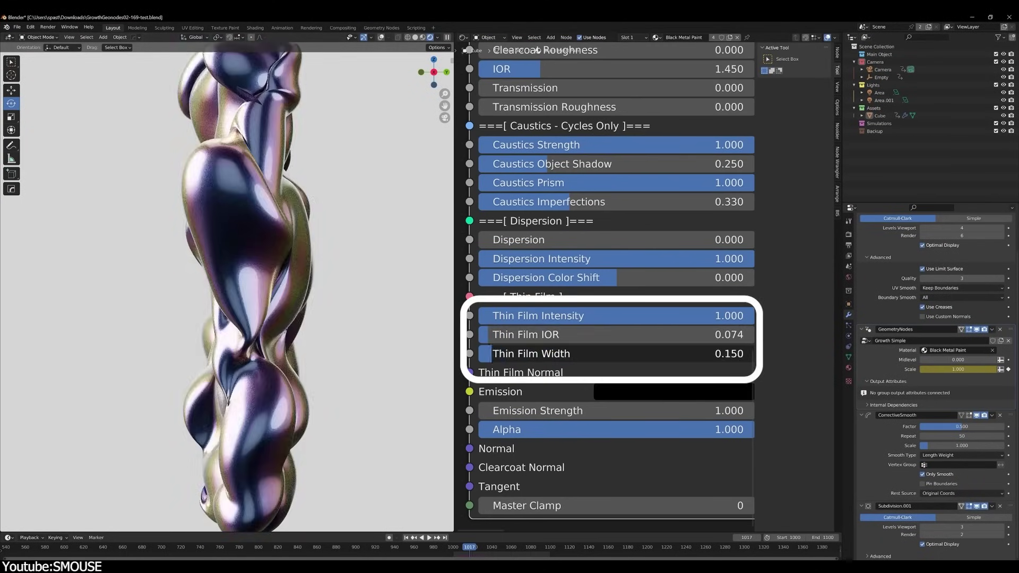
drag(505, 338, 520, 338)
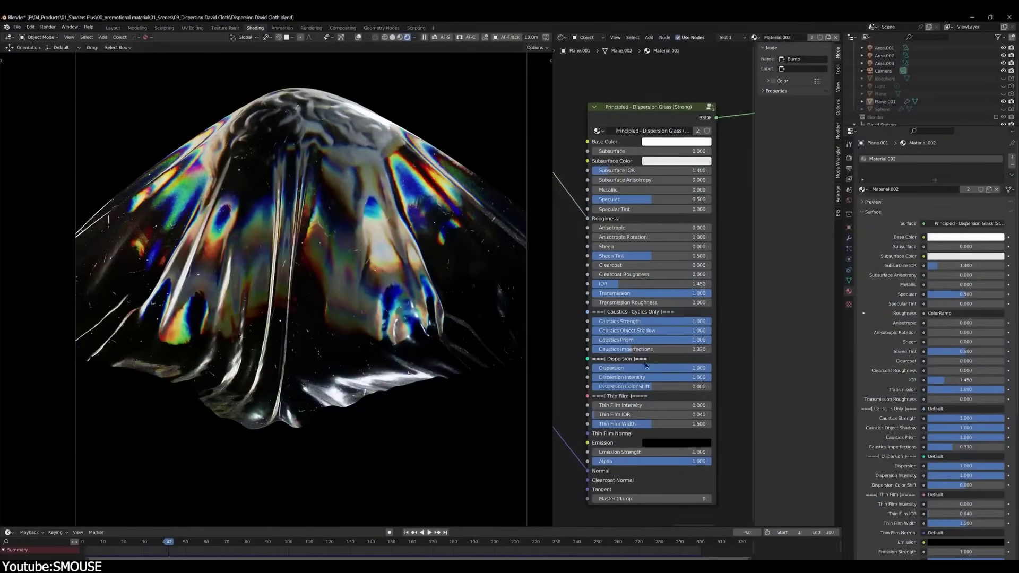
Enter 5 as the cloth's Dispersion Intensity on the Principled Plus node
scroll(637, 387, up, 4)
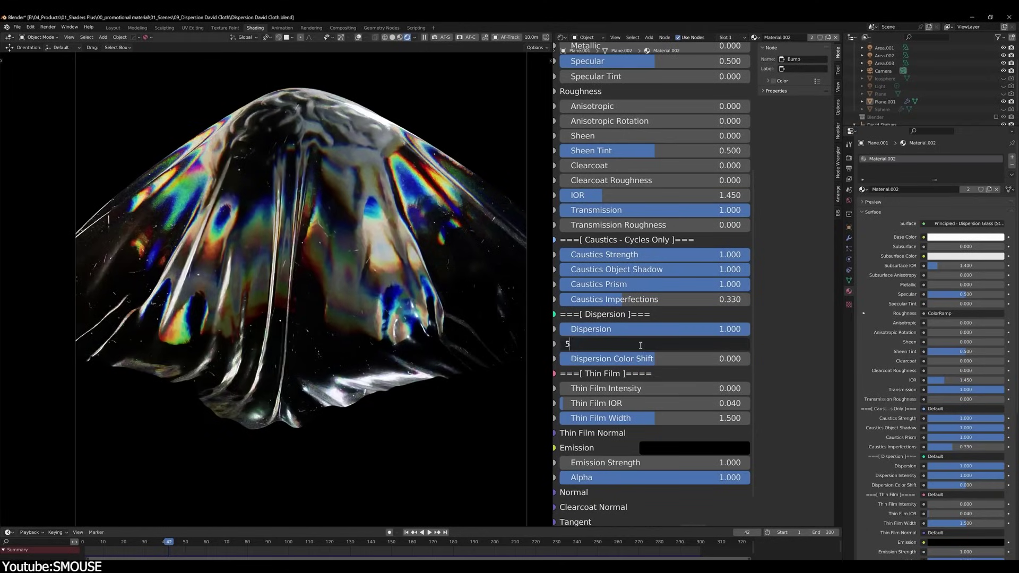
key(Return)
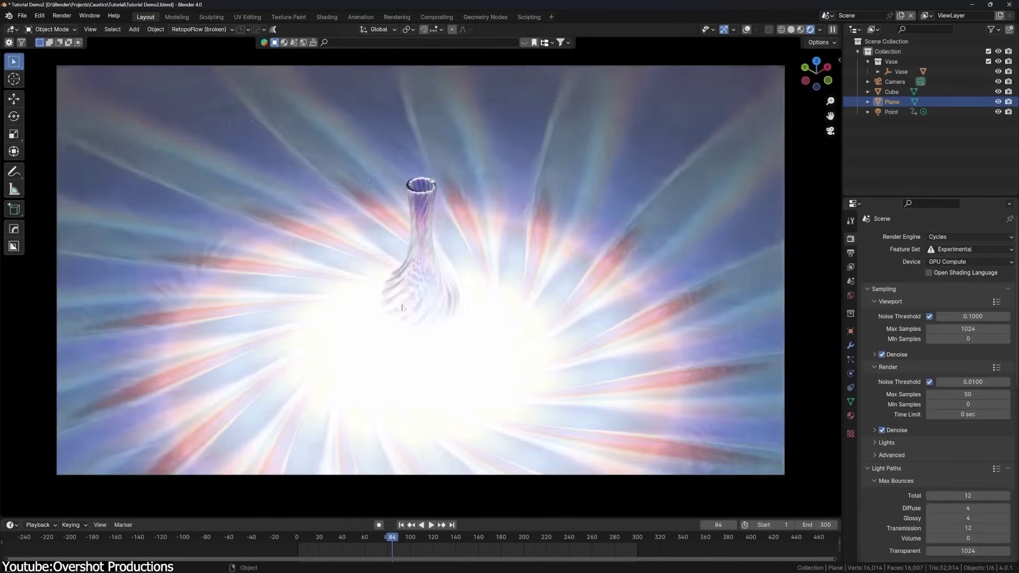
Hide the existing Point light and add a new Point light to the vase scene
click(998, 112)
click(498, 366)
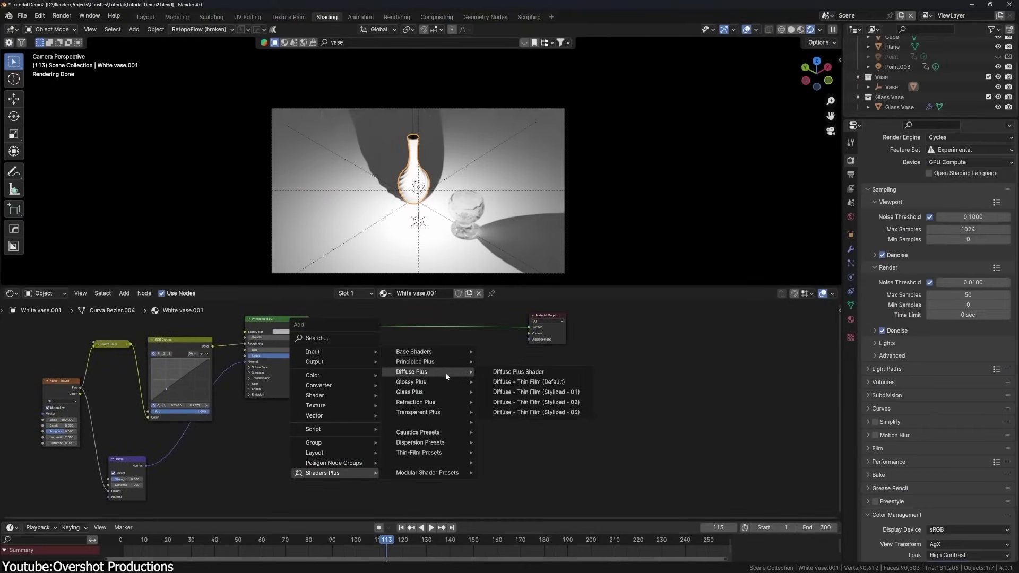
Give the white vase's Shaders Plus material a red base colour
mouse_move(447, 401)
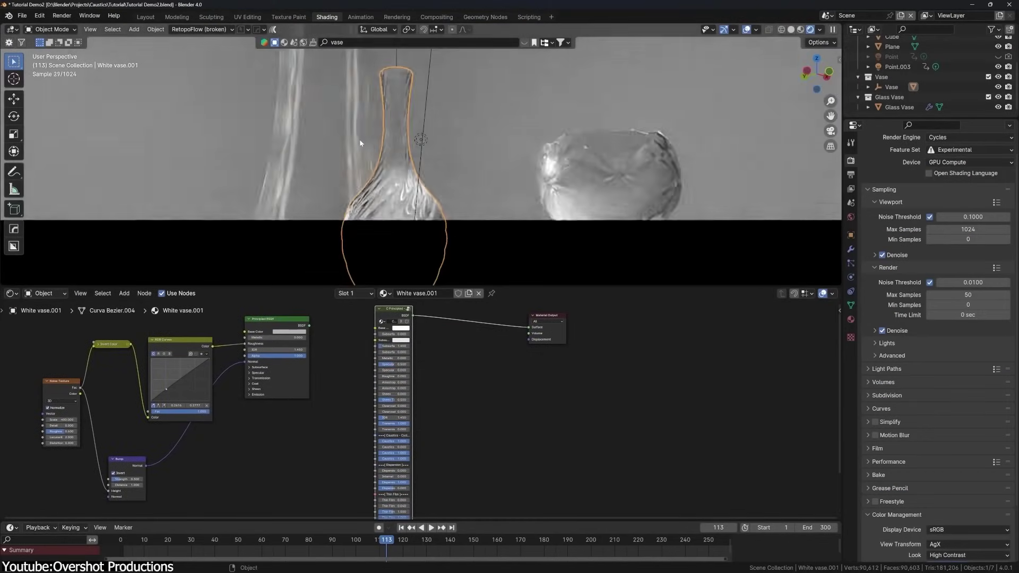
click(401, 328)
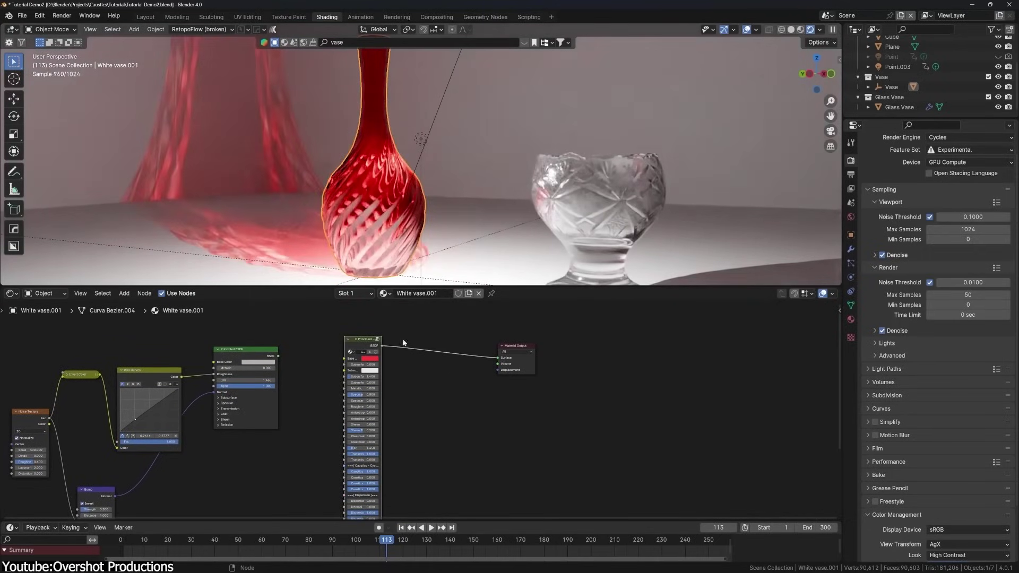
scroll(405, 342, up, 4)
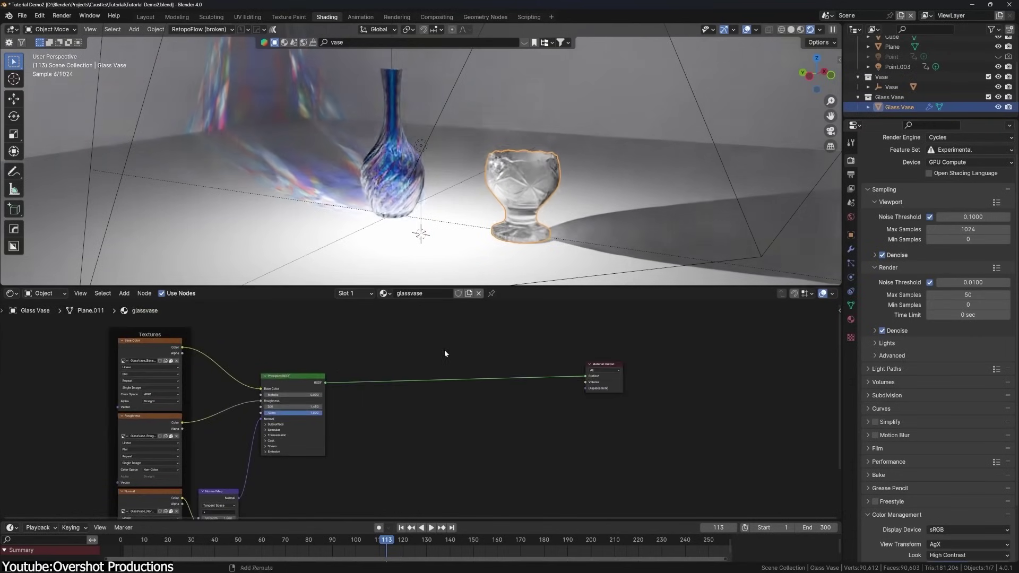
Place the C Principled caustics node and wire the roughness texture and normal map into it
click(602, 494)
click(445, 372)
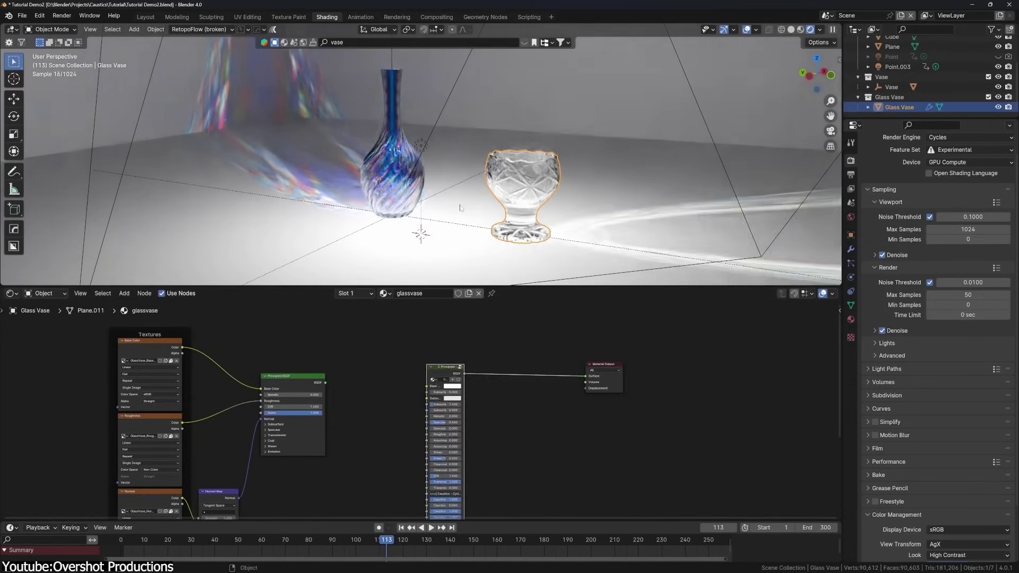
key(KP_Decimal)
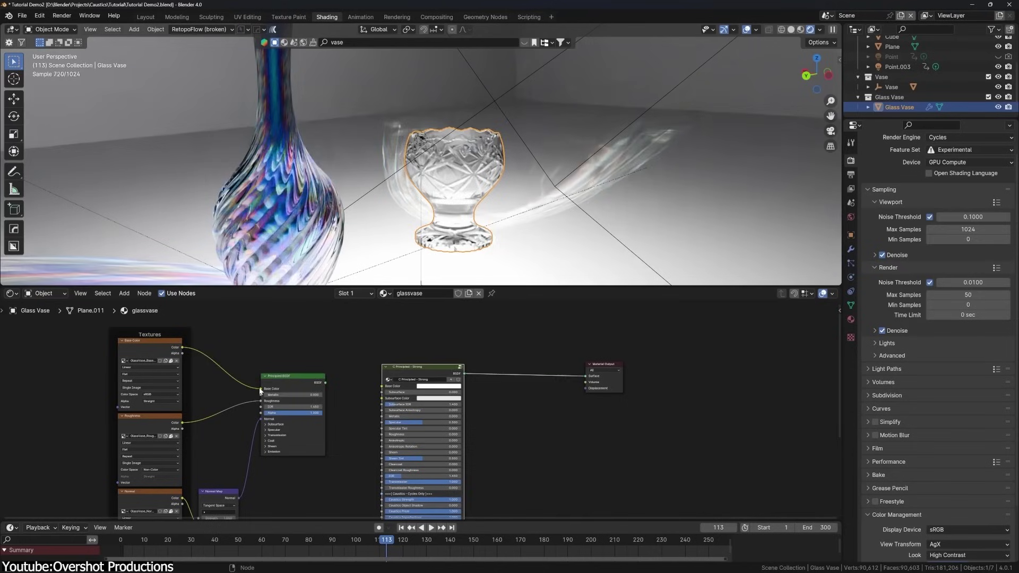
scroll(262, 403, up, 2)
middle_drag(262, 403, 189, 341)
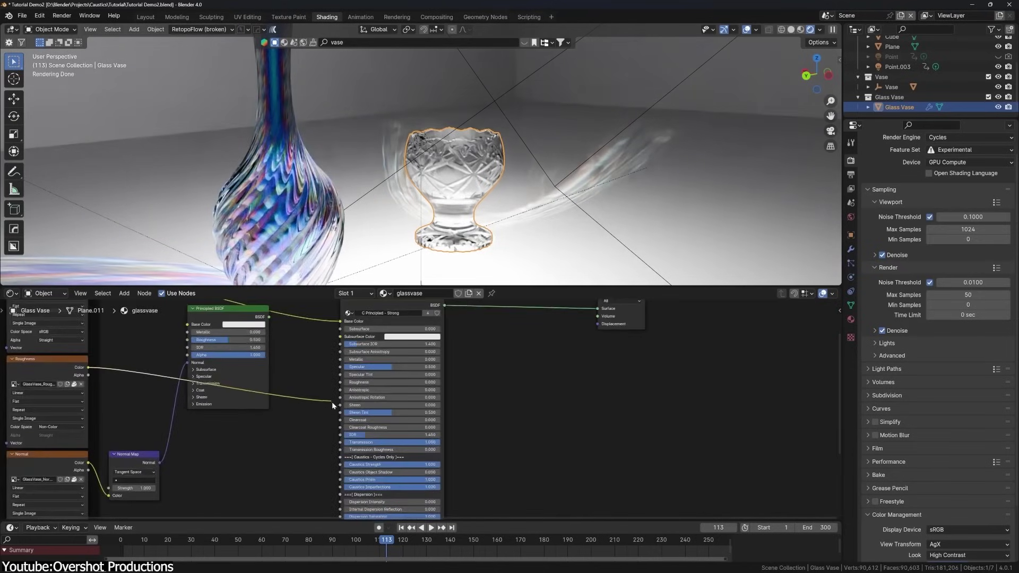
drag(332, 402, 340, 382)
drag(291, 476, 351, 512)
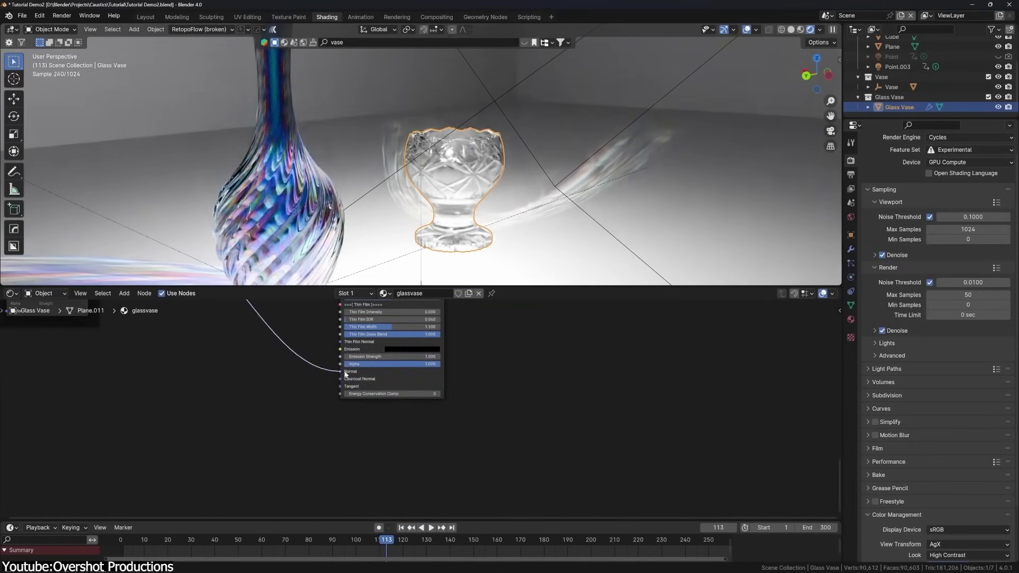
Raise the C Principled shader's Thin Film IOR to about 0.391
scroll(411, 392, up, 2)
scroll(483, 157, up, 3)
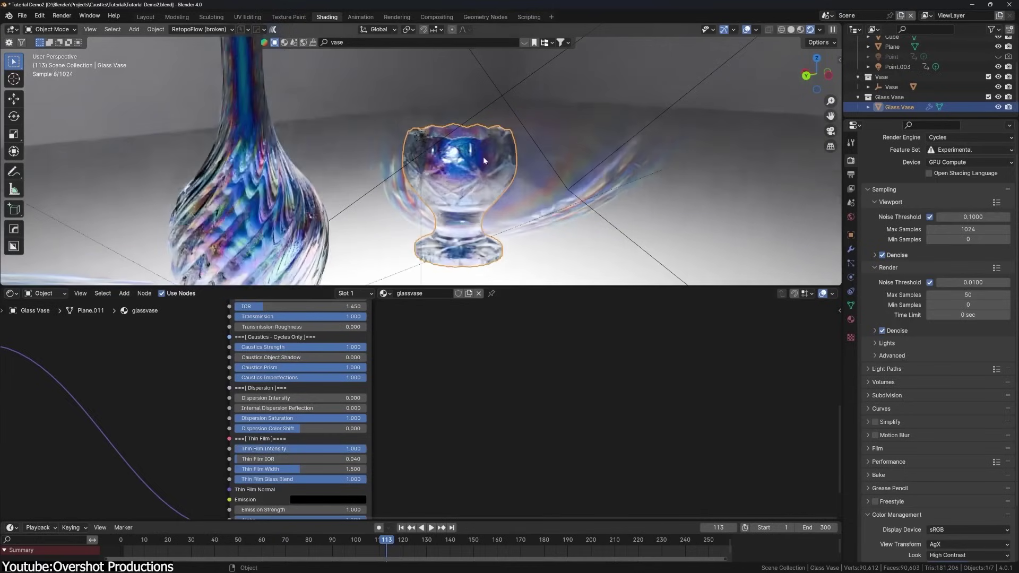
scroll(692, 118, down, 1)
drag(279, 460, 321, 471)
Orbit around the vases and exclude the Glass Vase collection from the scene
middle_drag(371, 213, 409, 202)
middle_drag(531, 207, 557, 207)
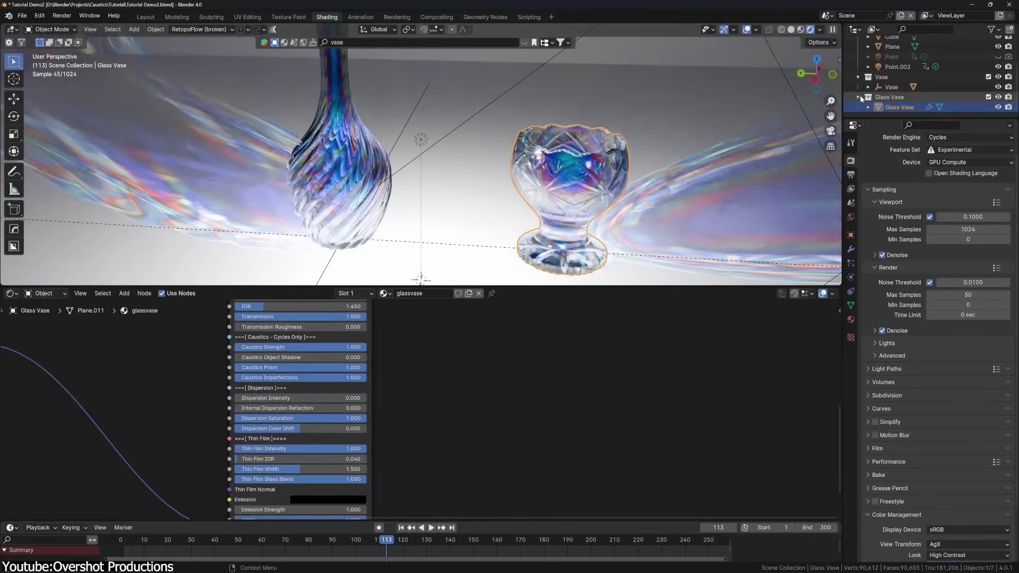
click(988, 98)
With the animation playing, snap the Vase object onto the 3D cursor location
key(space)
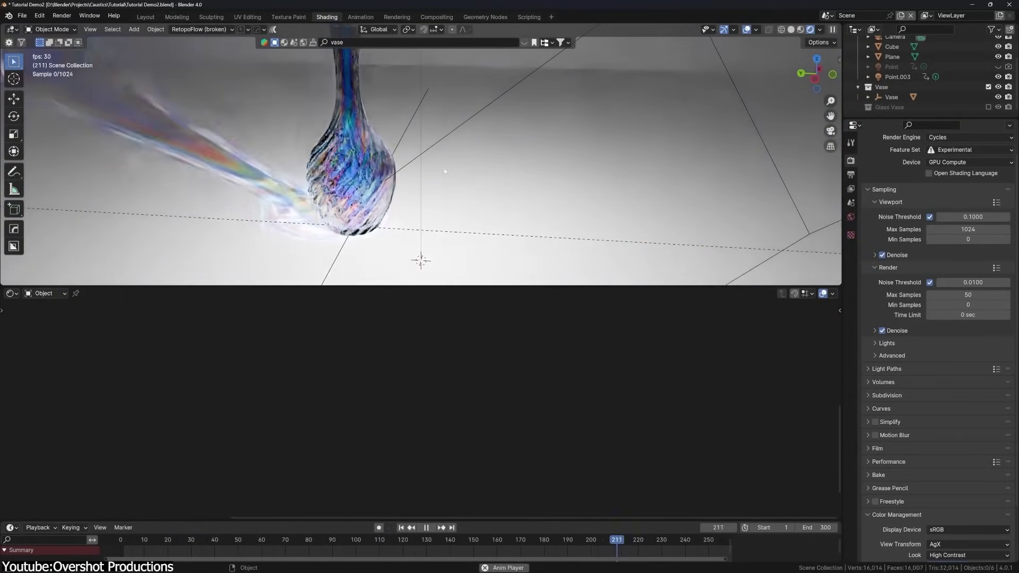
middle_drag(437, 175, 485, 198)
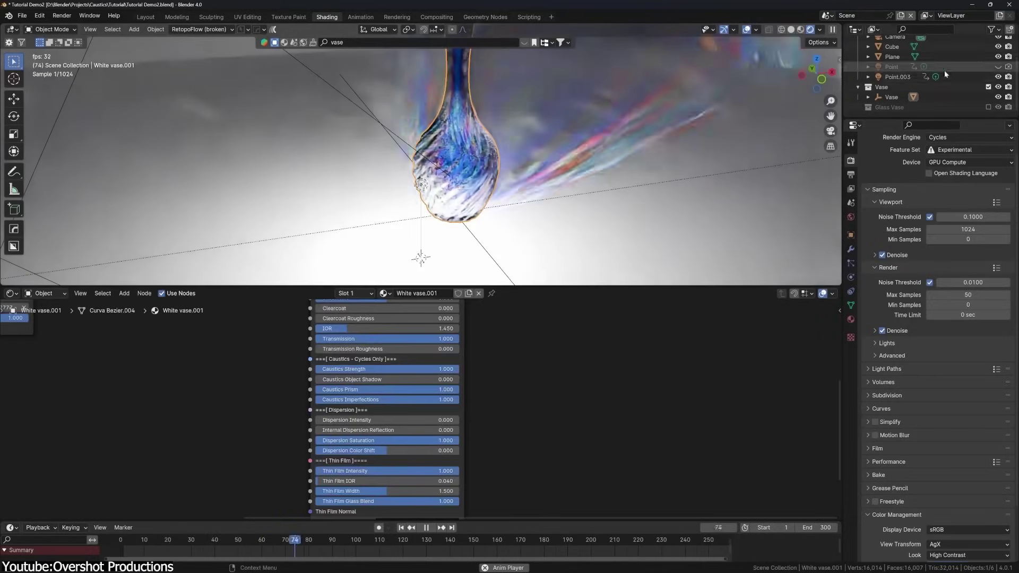
click(891, 96)
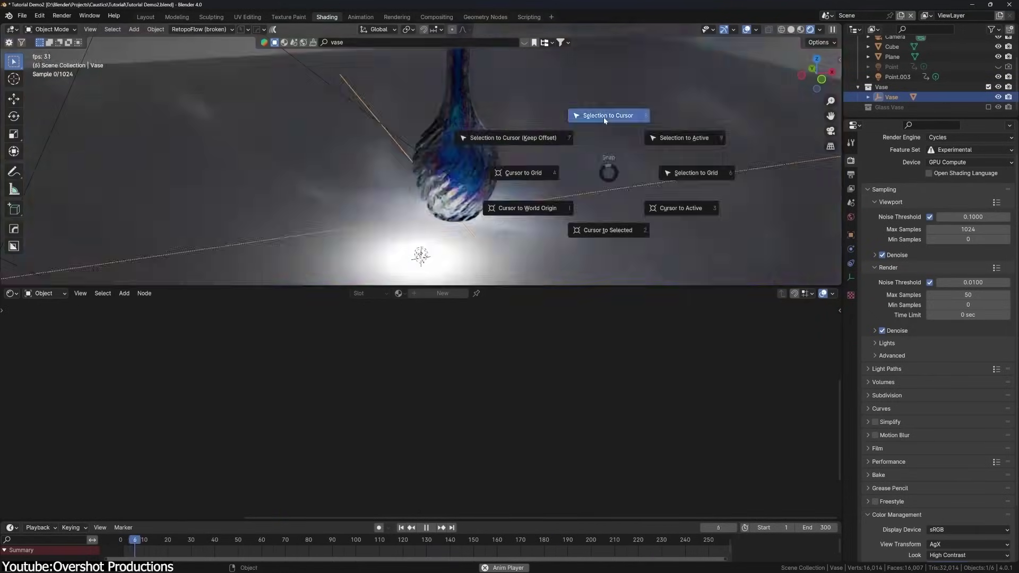
click(608, 160)
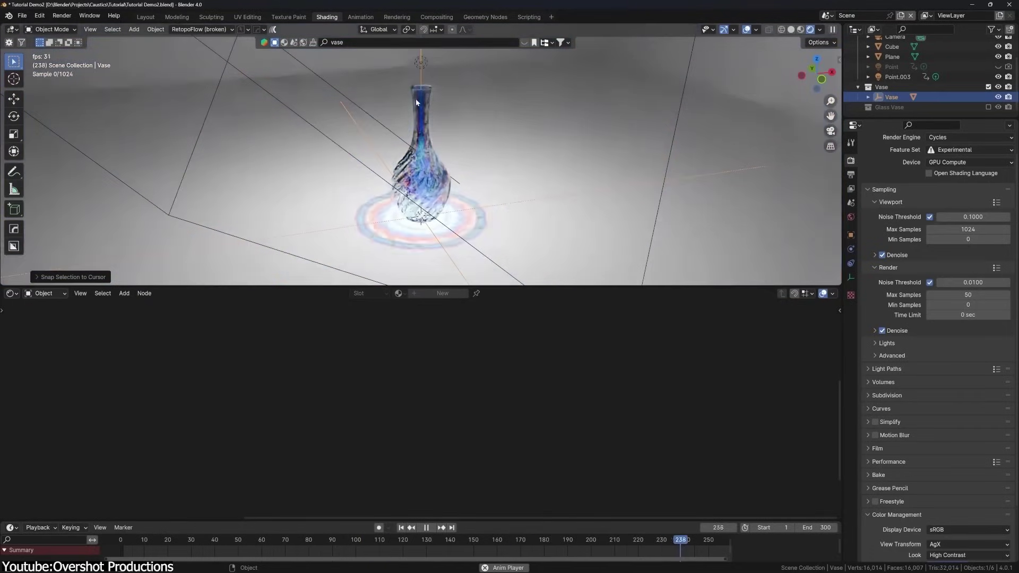
View through the scene camera, stop playback at frame 156, and return to Layout
key(KP_0)
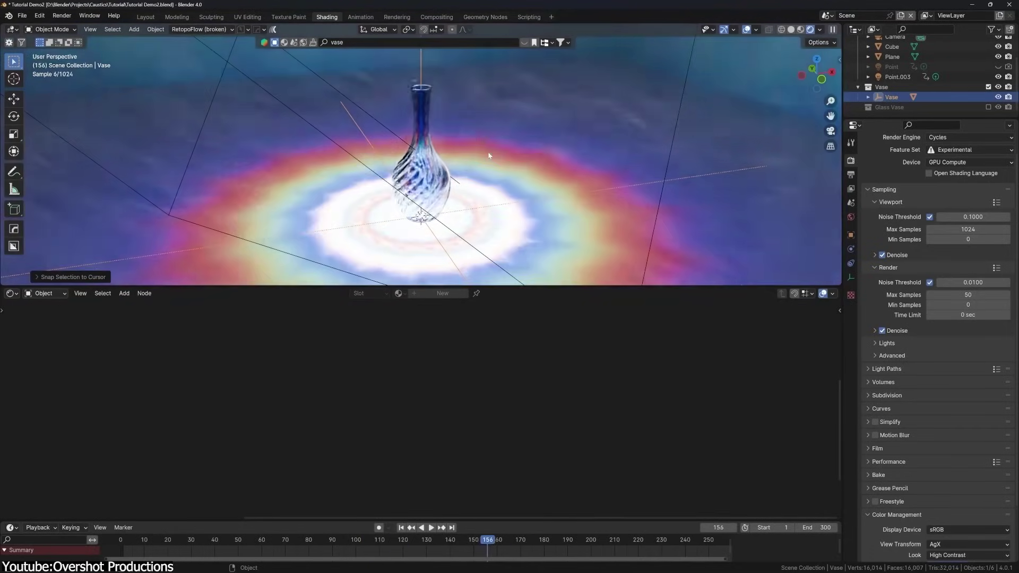
key(space)
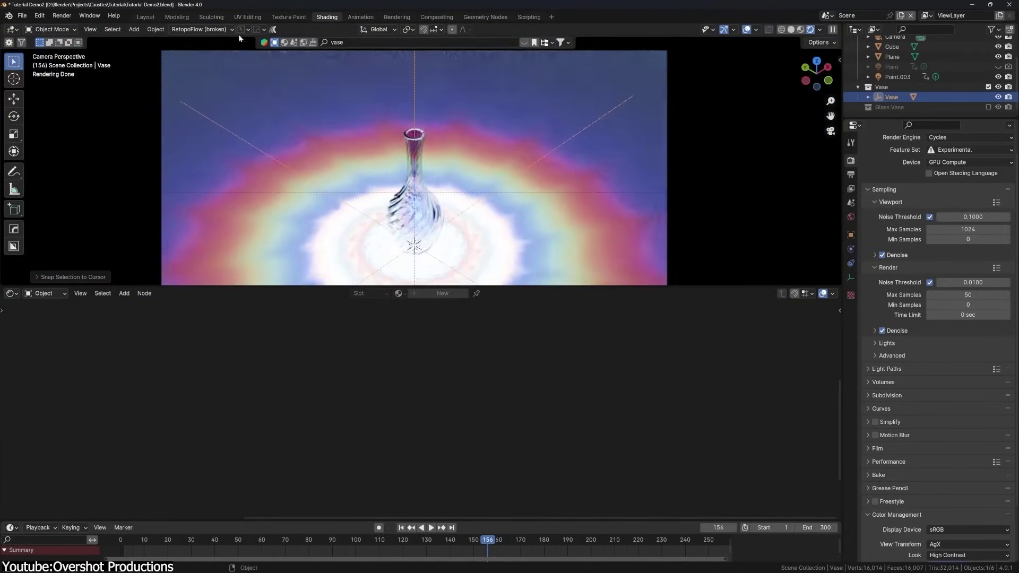
click(146, 16)
Switch the lens scene's viewport to the camera perspective
key(KP_0)
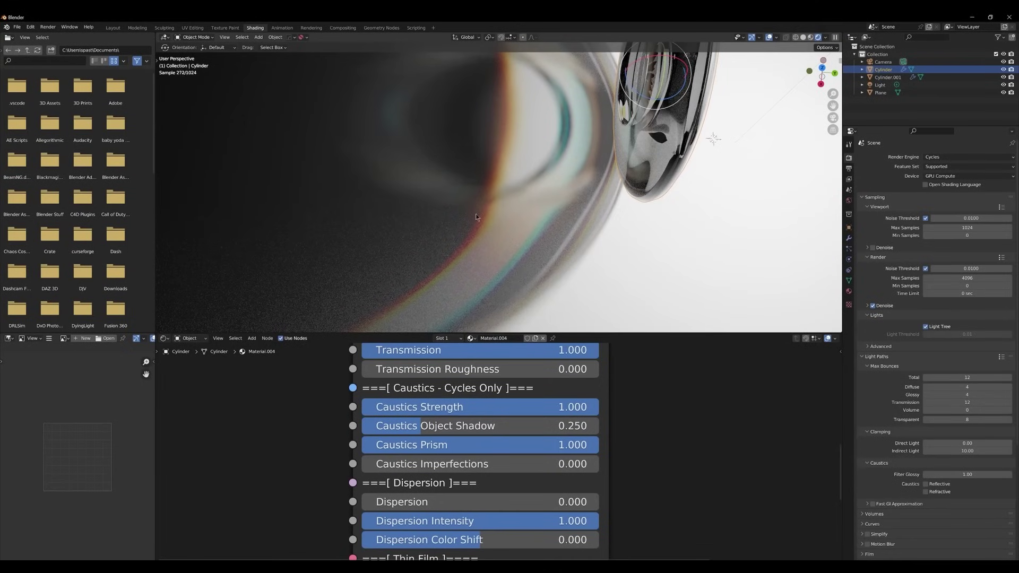
Push the lens shader's Caustics Imperfections up to 1.000
drag(478, 464, 599, 464)
middle_drag(525, 201, 482, 202)
drag(583, 464, 358, 451)
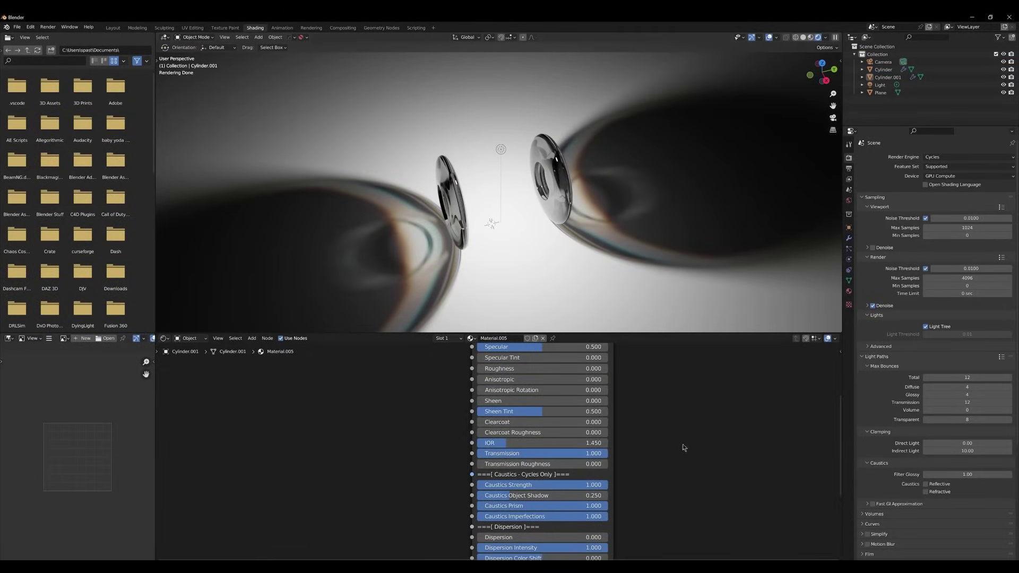
Tint one lens yellow and the other purple-blue, then add a cube to the scene
middle_drag(654, 377, 651, 459)
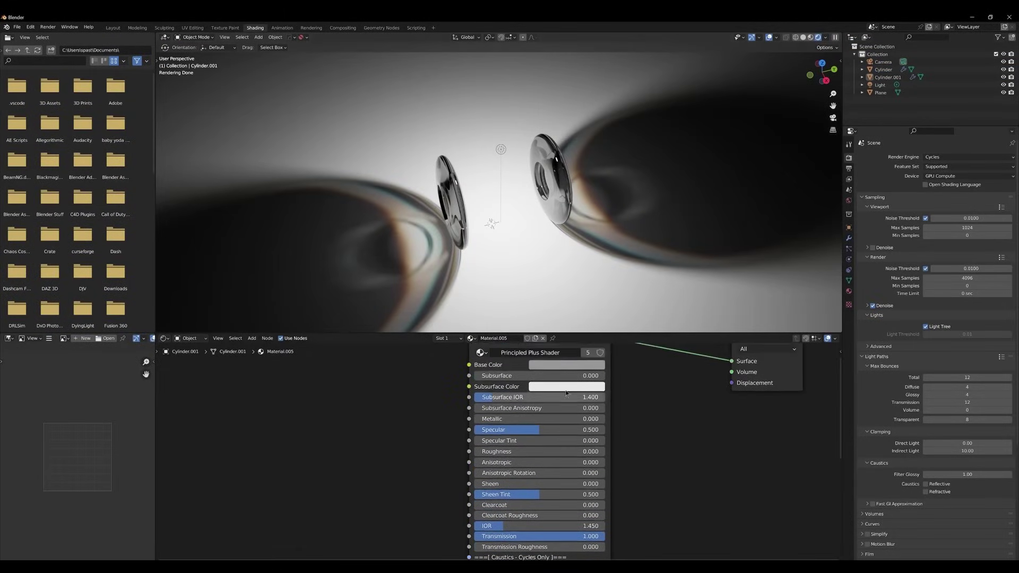
click(566, 364)
click(565, 265)
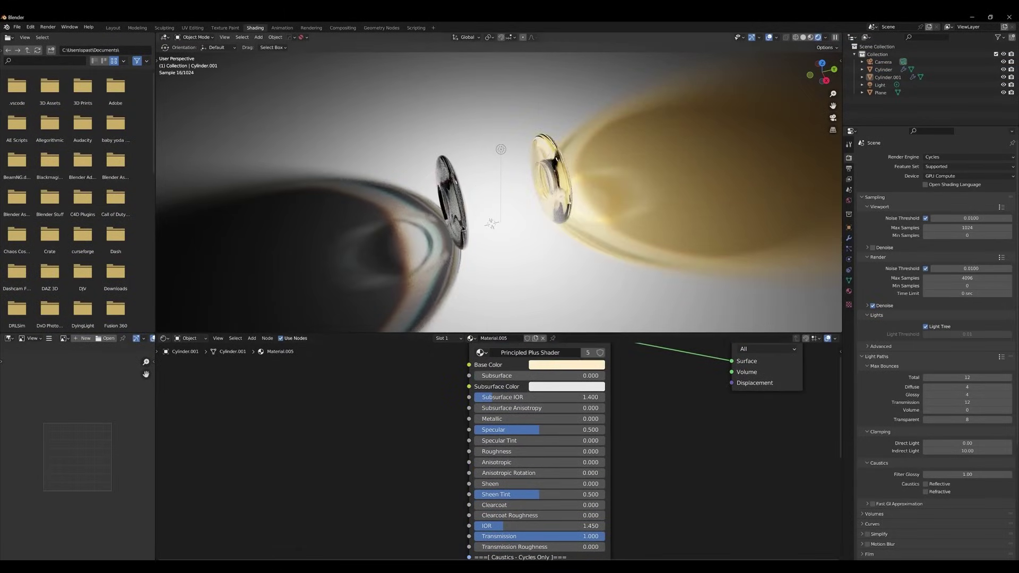
click(566, 364)
click(551, 255)
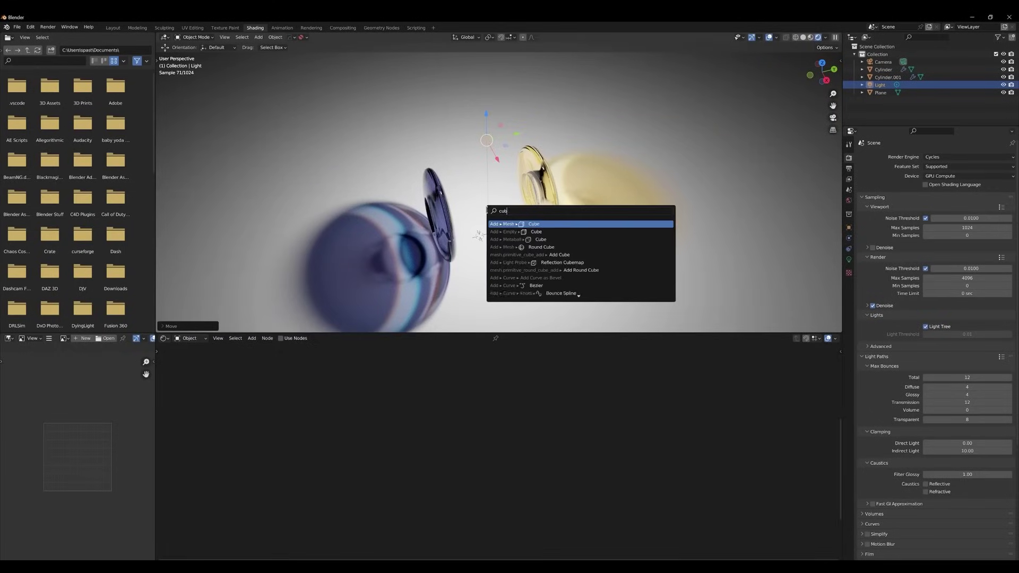
key(Return)
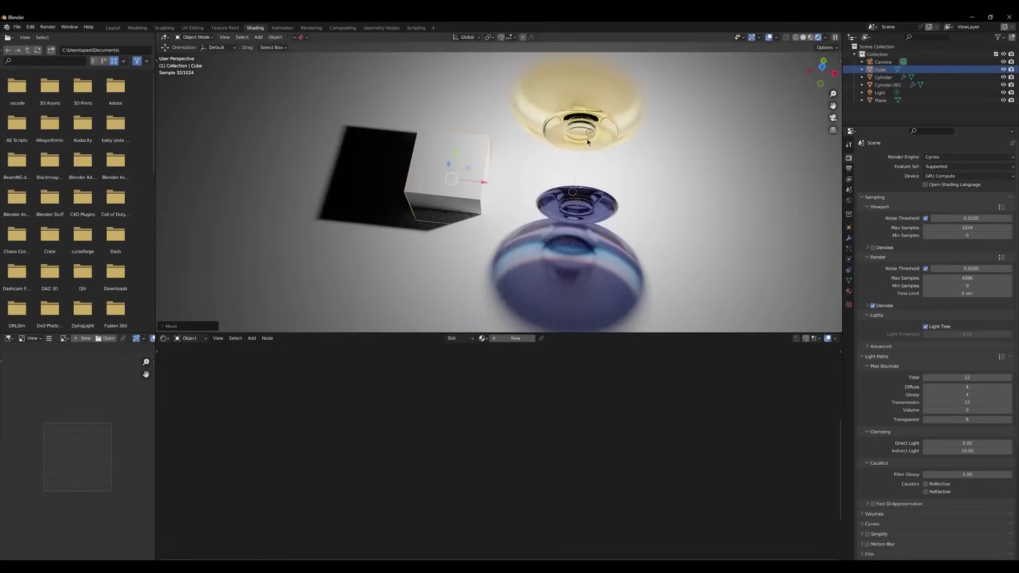
click(849, 260)
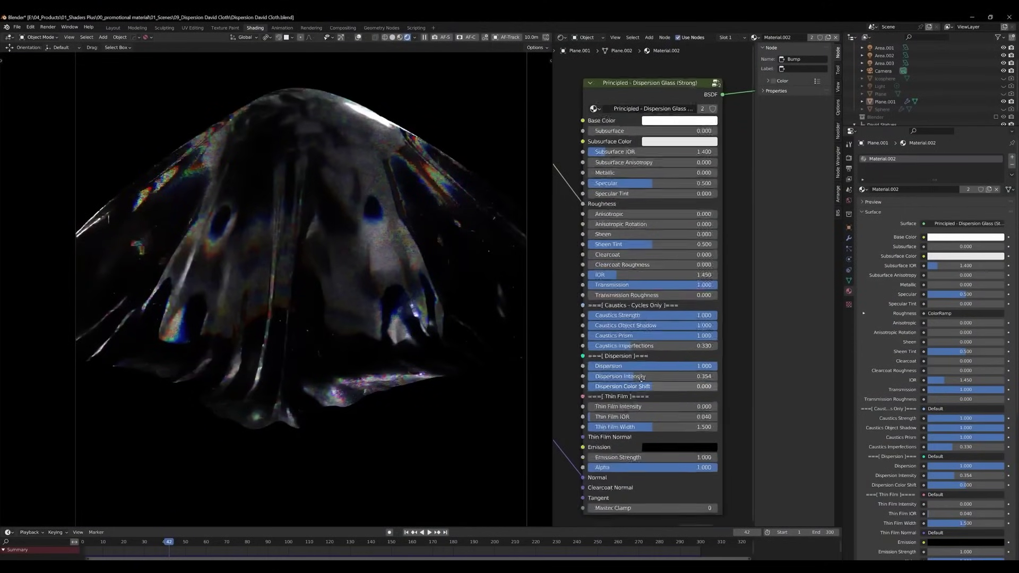
Set the cloth's Material.002 Dispersion Intensity to 5.000
scroll(642, 326, up, 5)
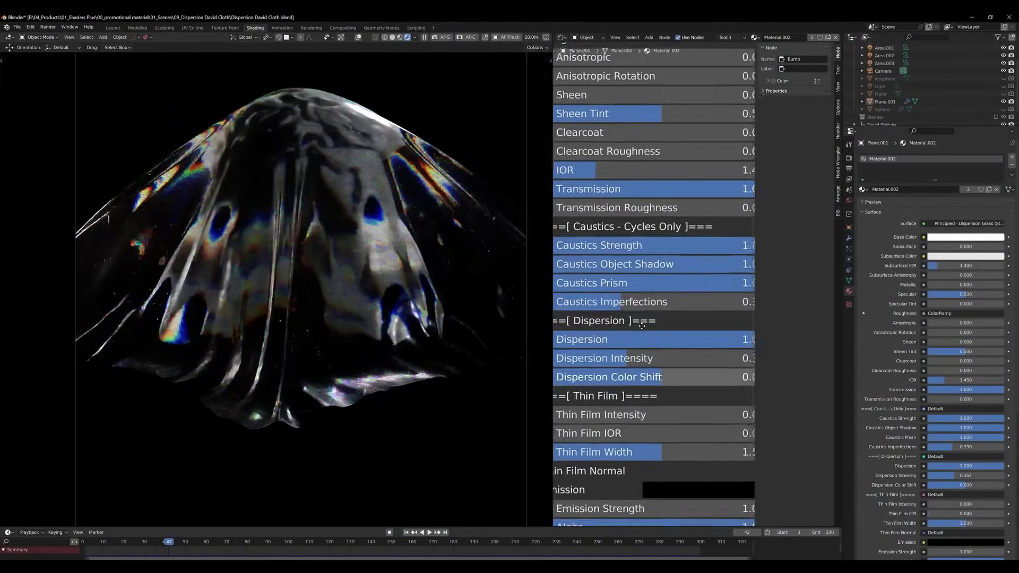
scroll(642, 325, down, 2)
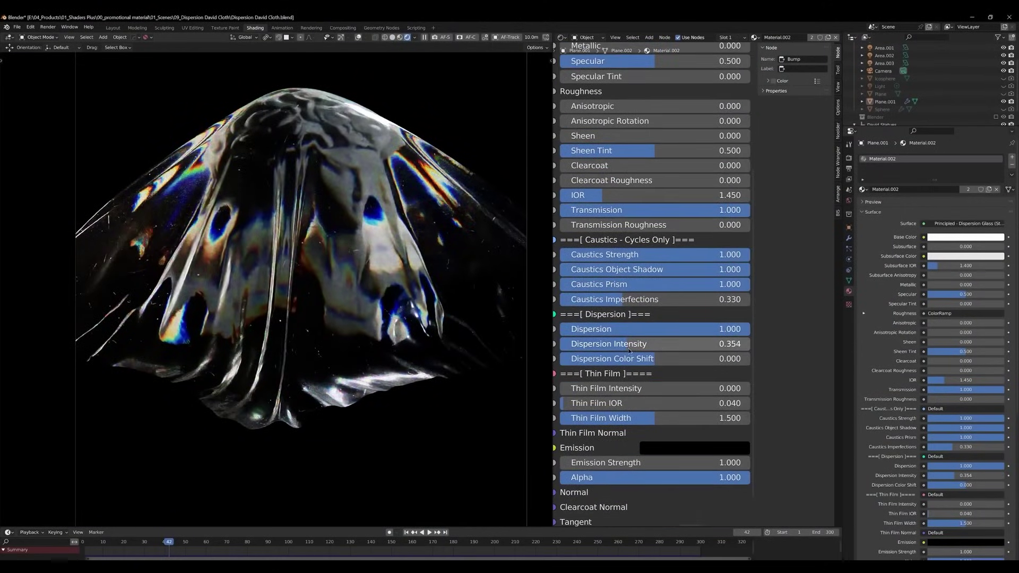
drag(629, 344, 704, 343)
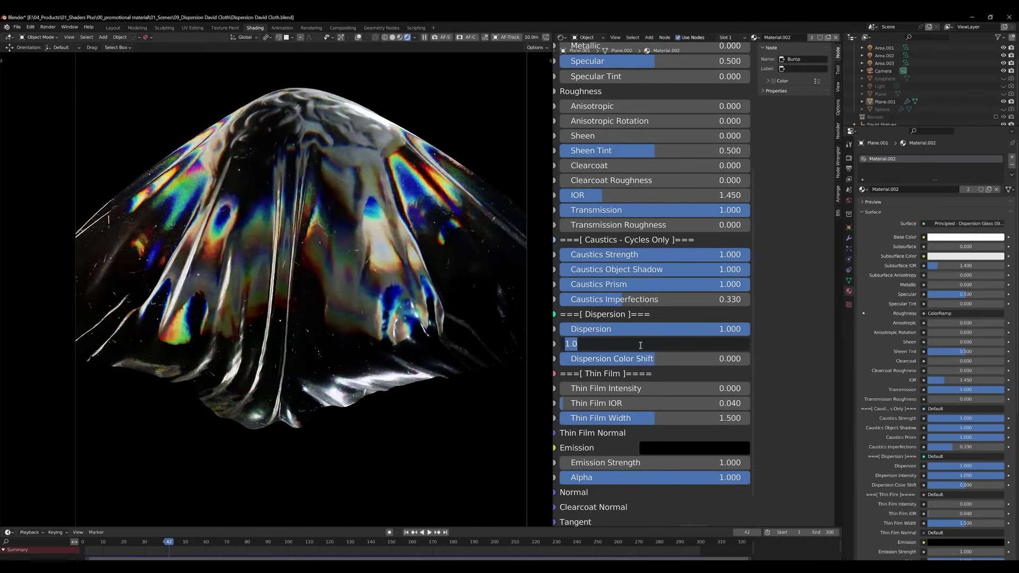
key(Return)
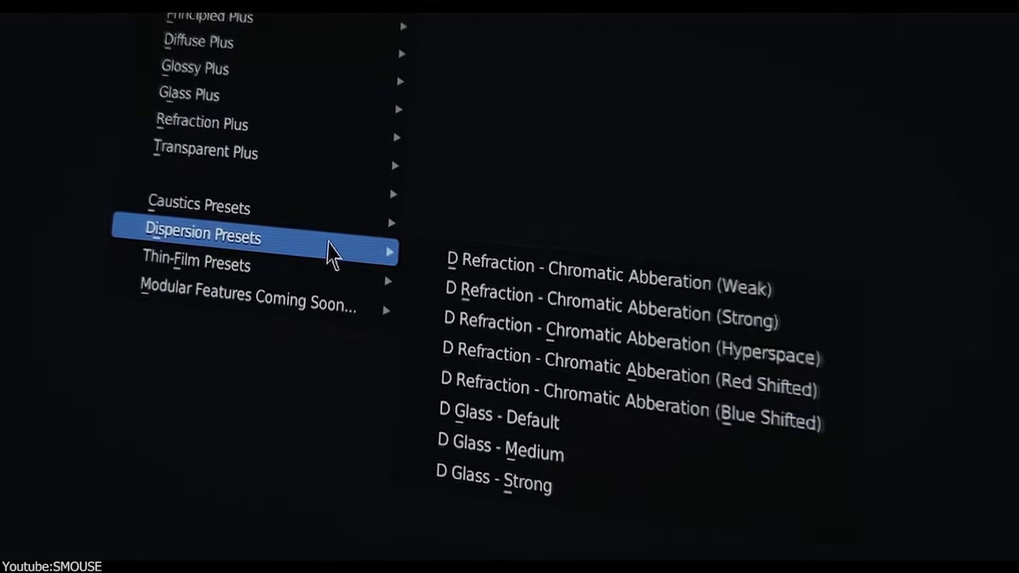
Display the Shaders Plus Thin-Film Presets list in the node editor's Add menu
mouse_move(321, 273)
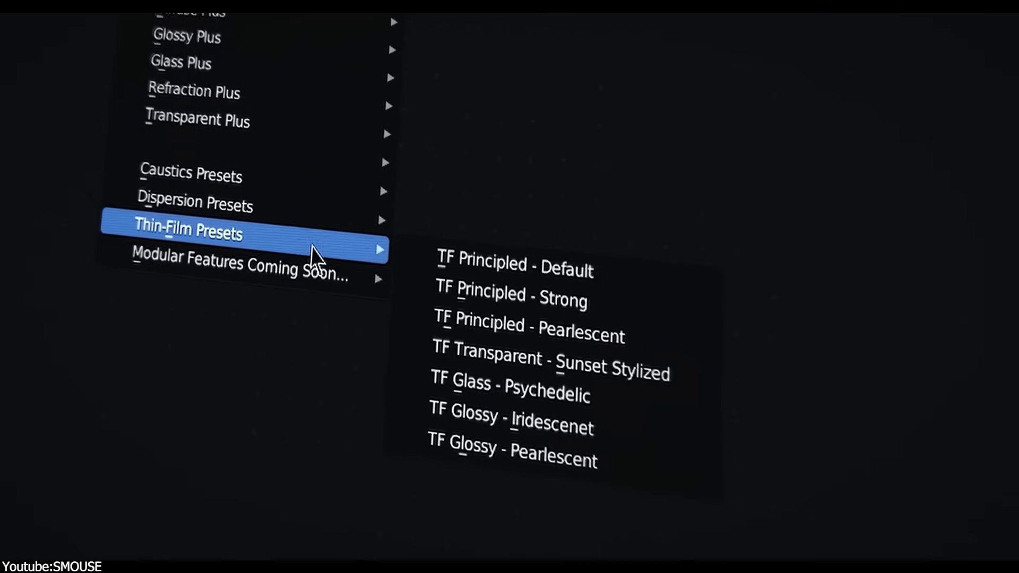